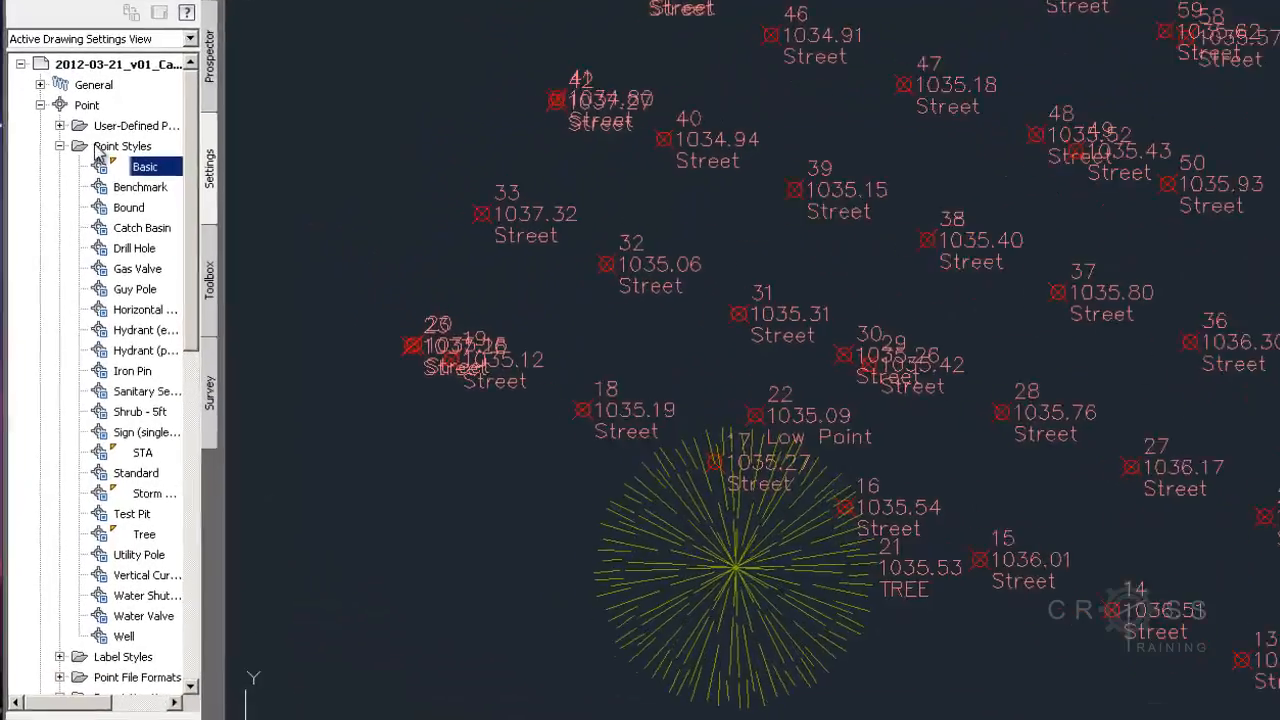
Collapse the Point Styles collection and expand the point Label Styles collection in the drawing settings
click(59, 219)
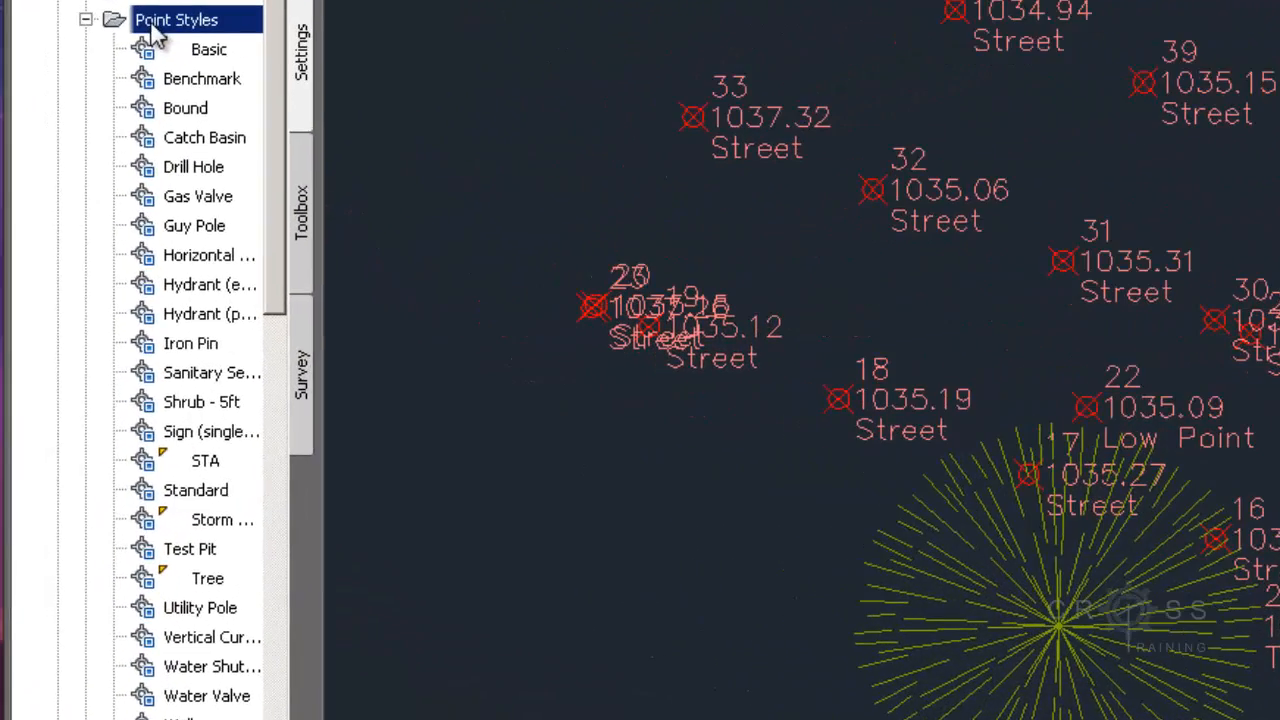
click(86, 19)
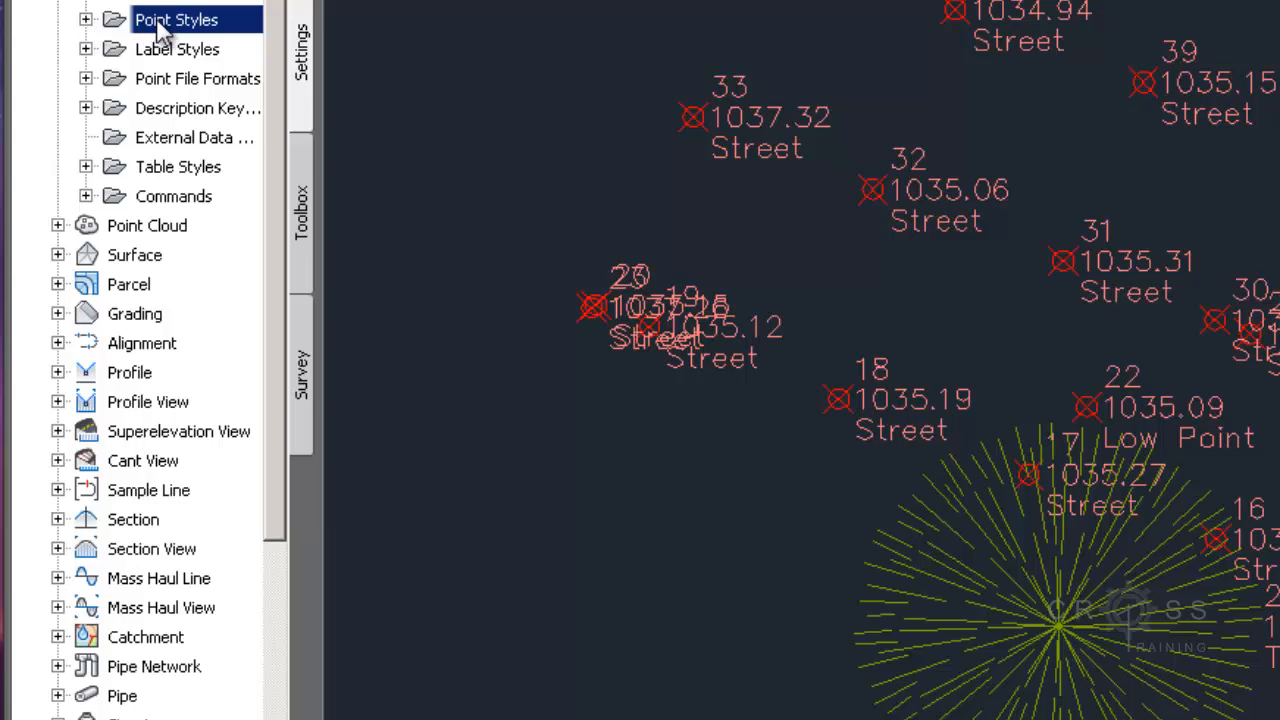
click(158, 52)
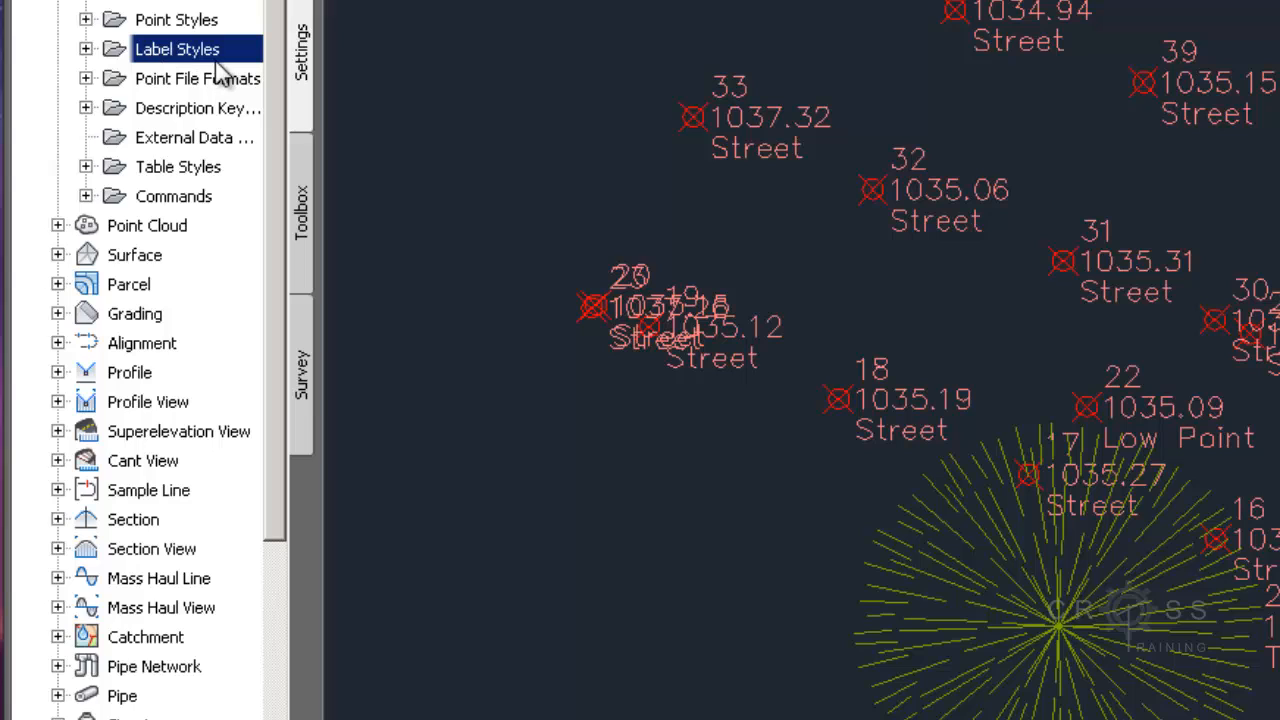
click(87, 49)
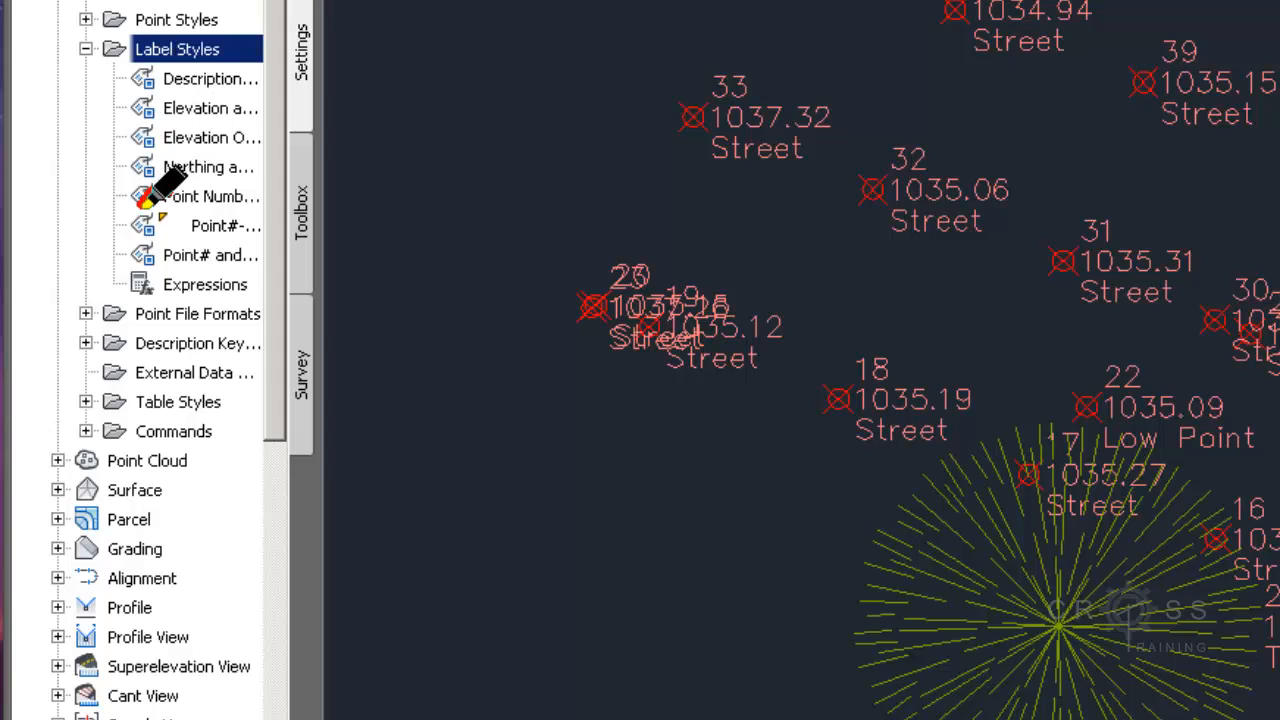
mouse_move(162, 192)
mouse_down()
mouse_move(140, 226)
mouse_move(168, 236)
mouse_move(172, 190)
mouse_up()
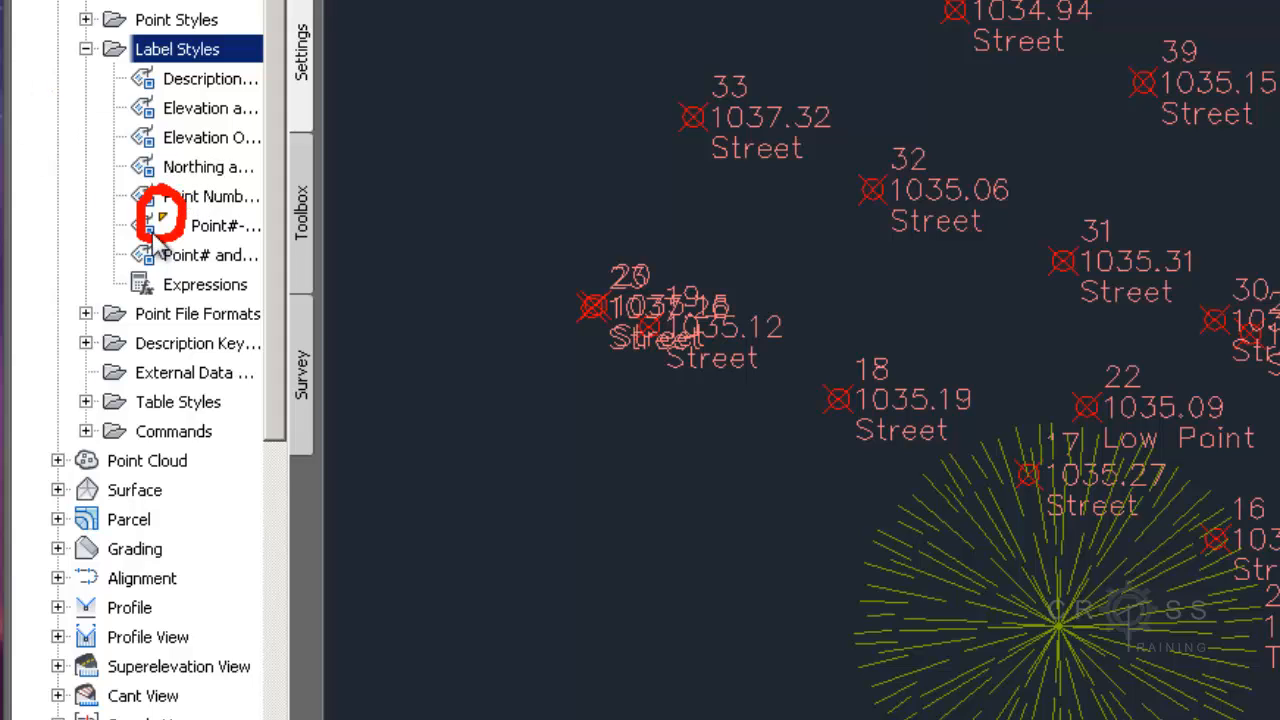
key(Escape)
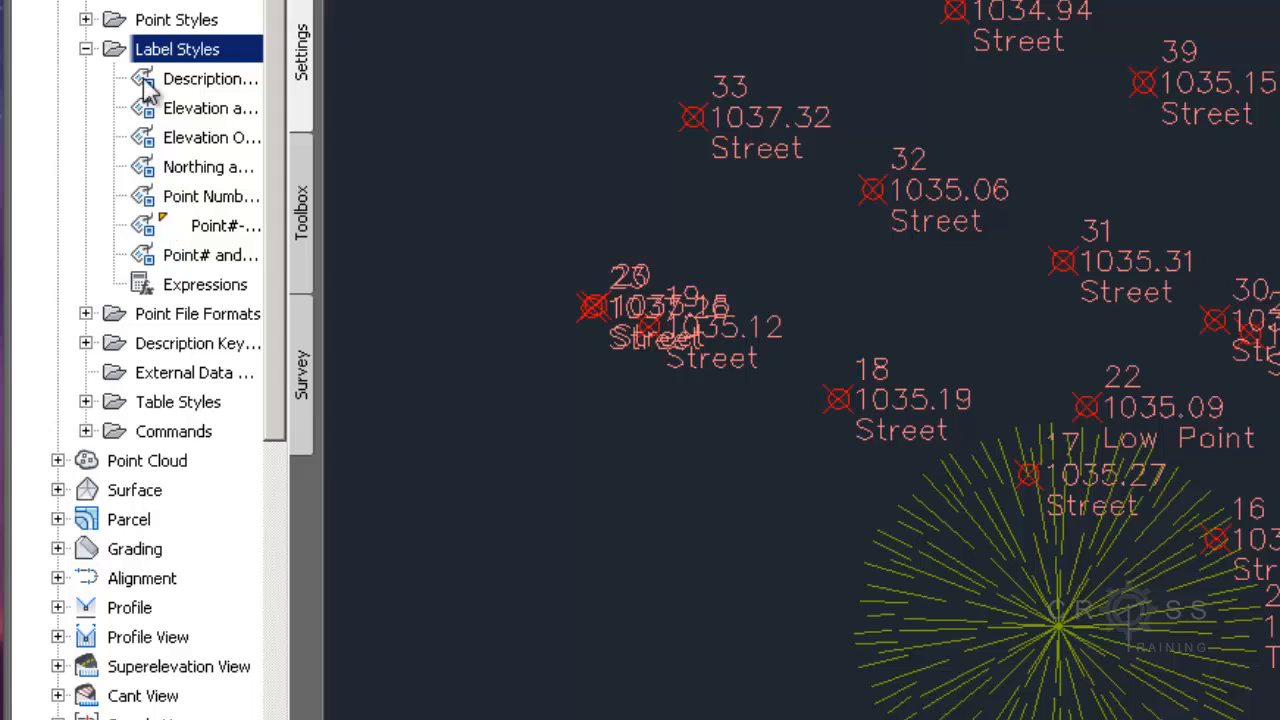
Open the Point#-Elevation-Description label style for editing, review its general properties and display its layout settings
click(230, 225)
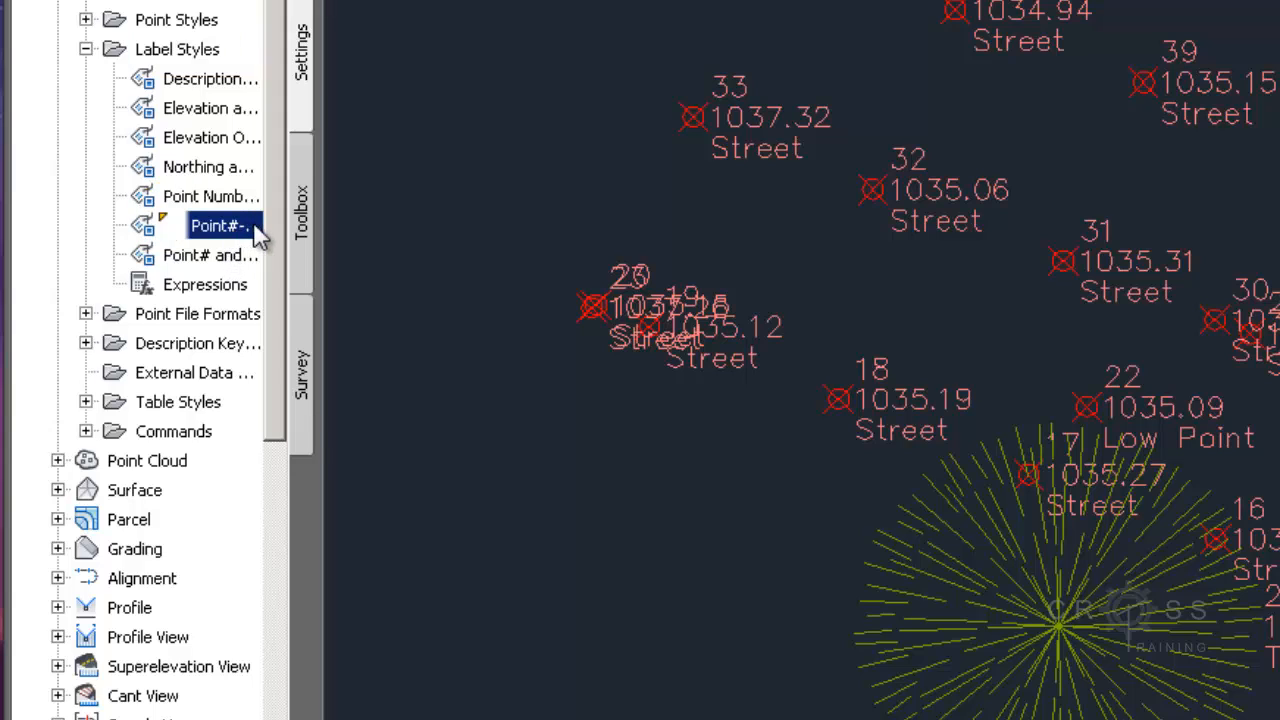
right_click(254, 226)
click(318, 245)
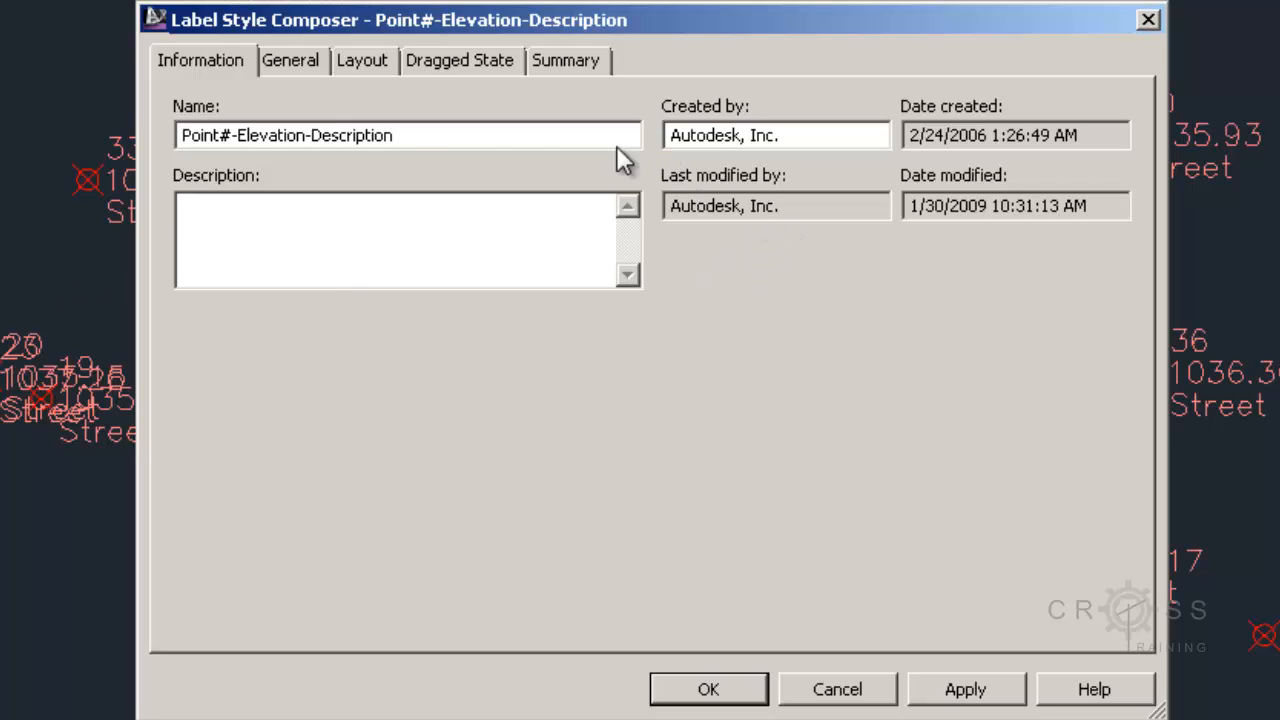
click(292, 61)
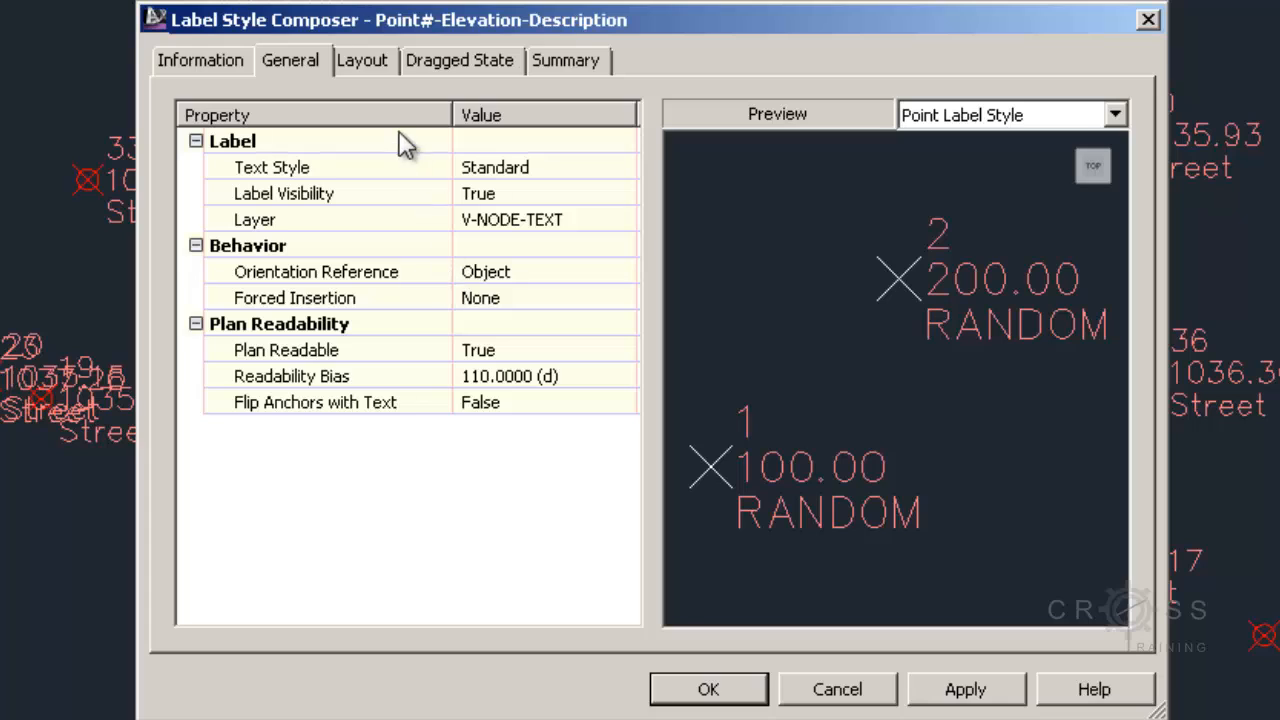
click(376, 70)
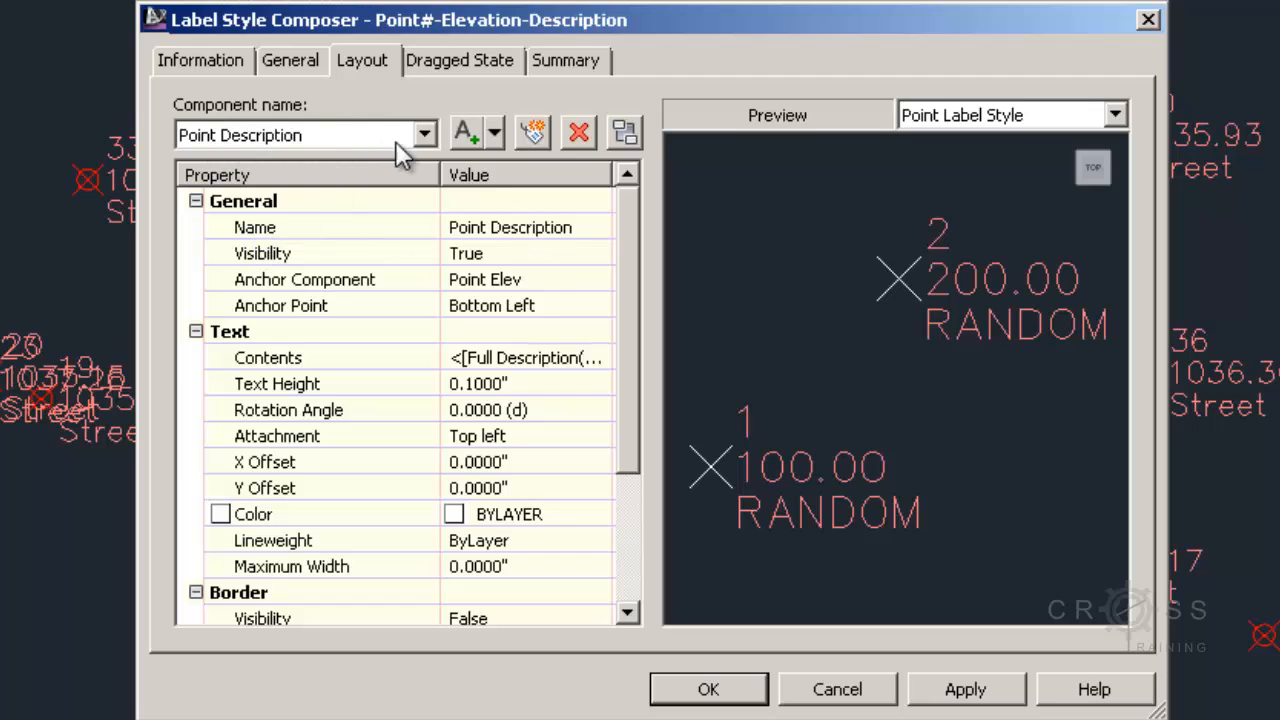
Set the visibility of the label style's Point Description component to False
click(425, 135)
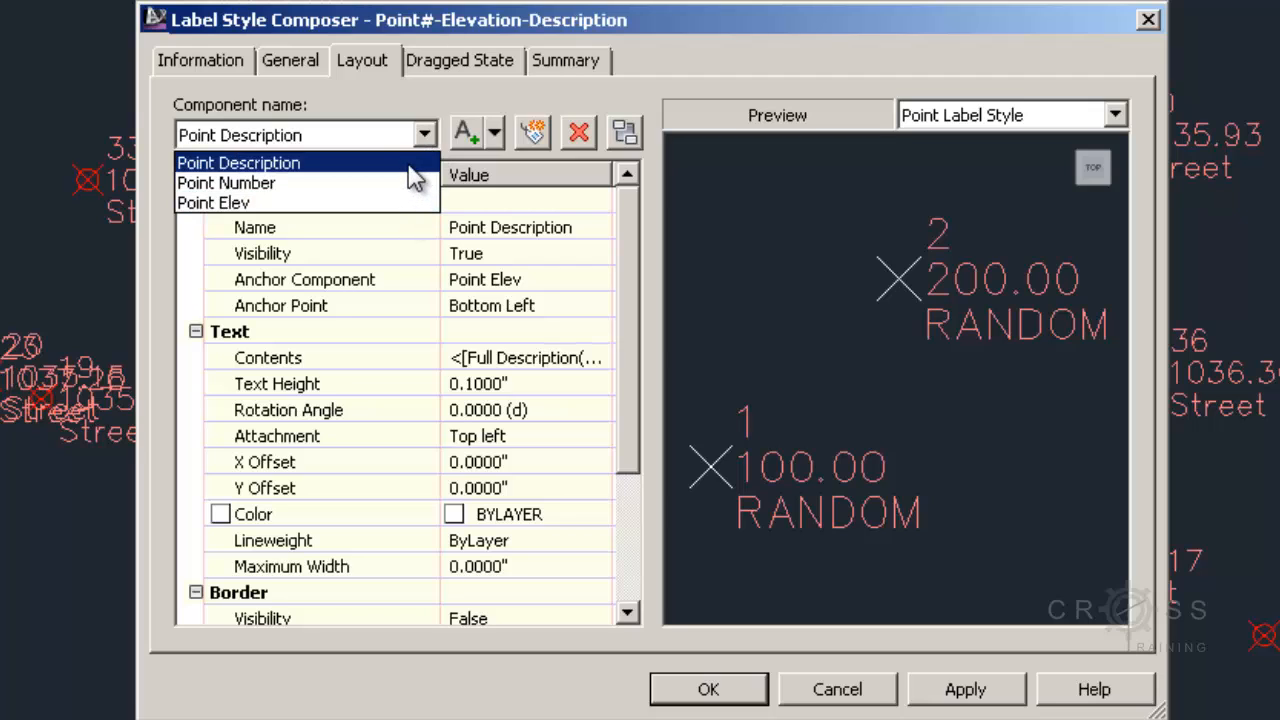
click(410, 165)
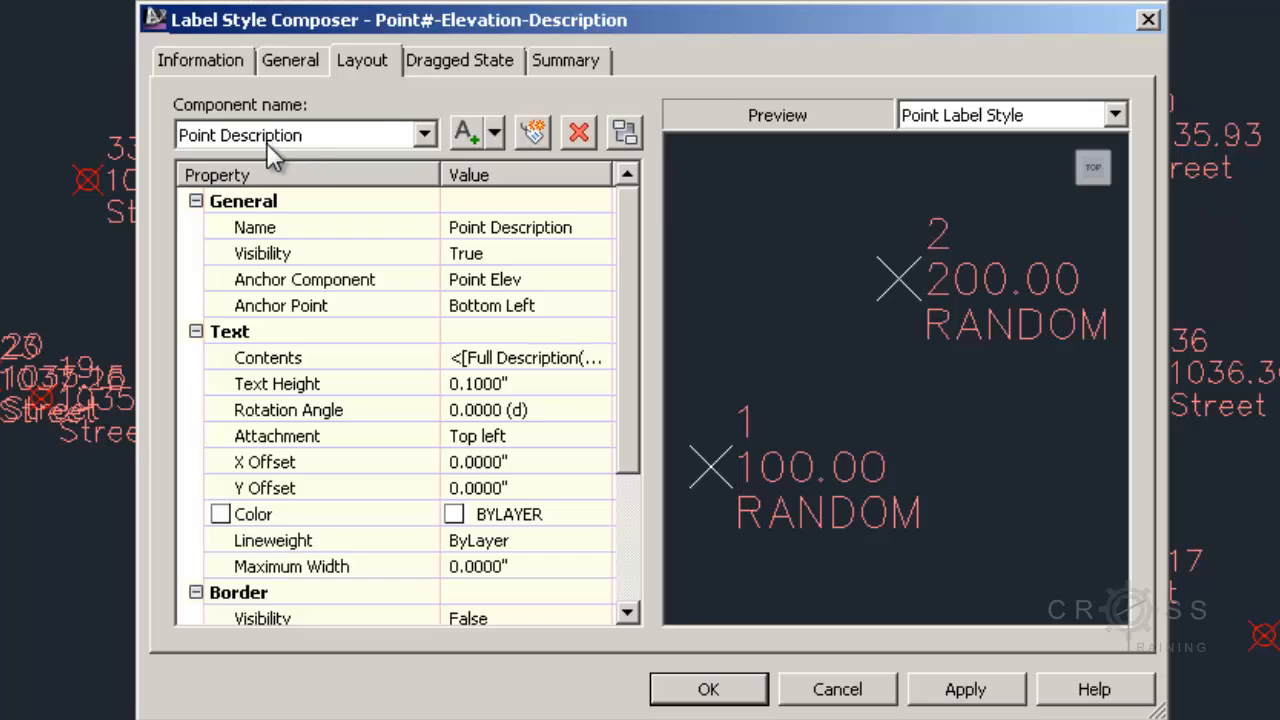
mouse_move(629, 272)
mouse_down()
mouse_move(626, 437)
mouse_move(632, 253)
mouse_up()
click(512, 254)
click(598, 252)
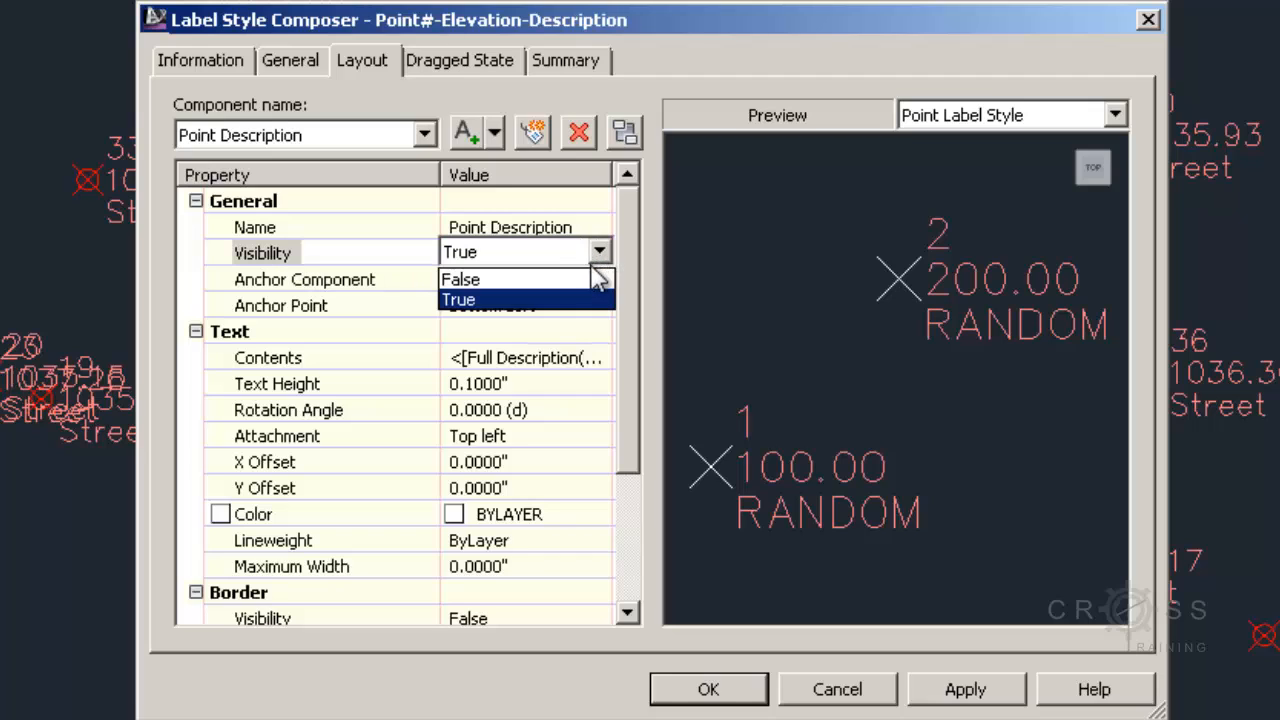
click(590, 282)
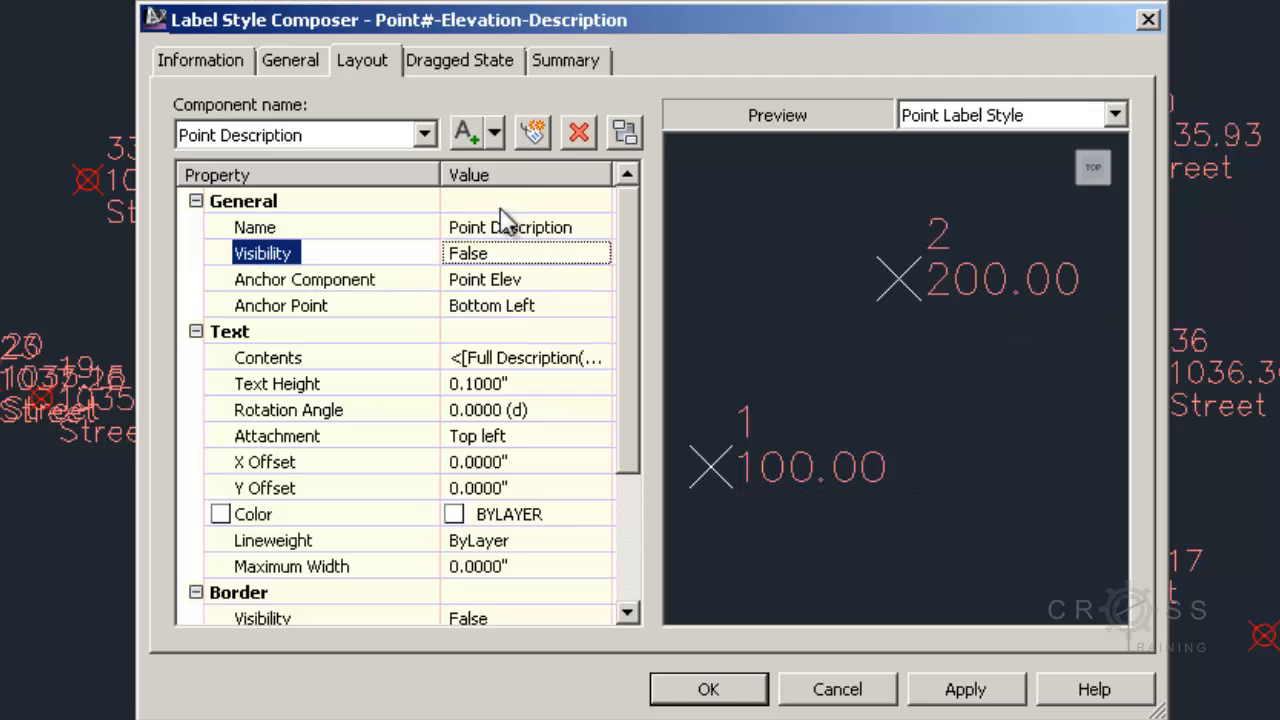
Set the Point Number component's visibility to False, then apply and save the label style changes
click(425, 135)
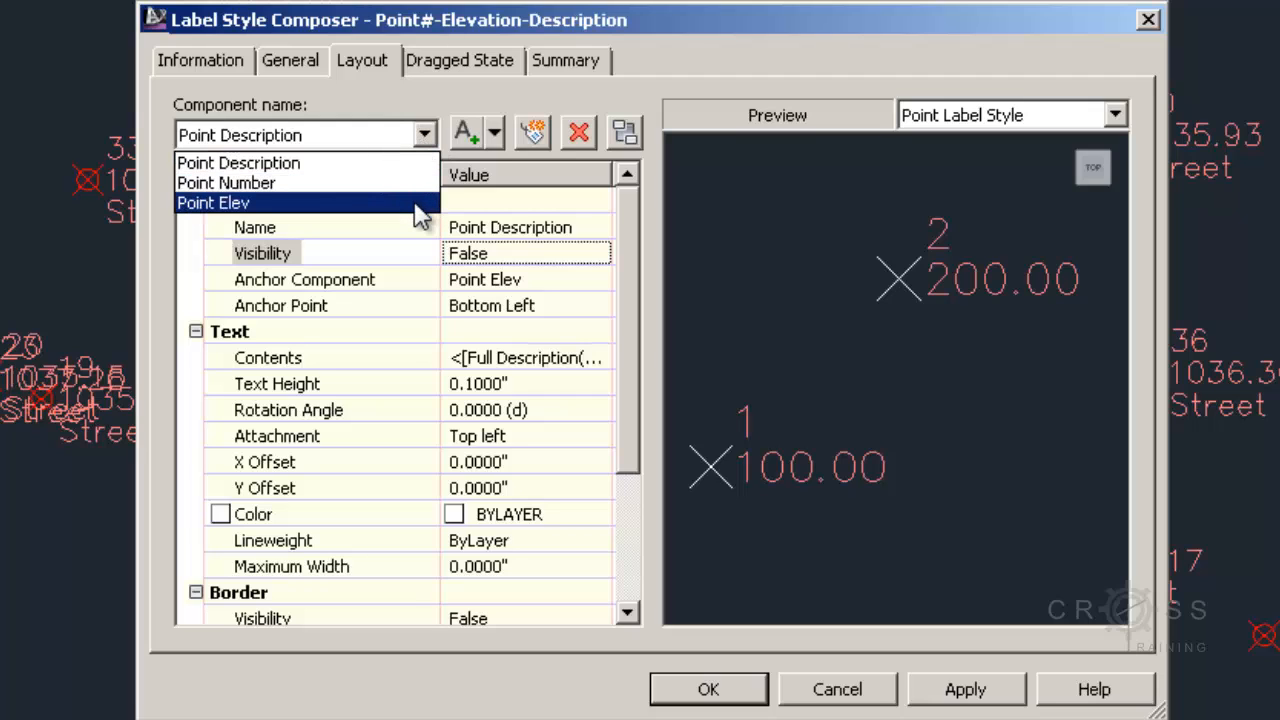
click(416, 183)
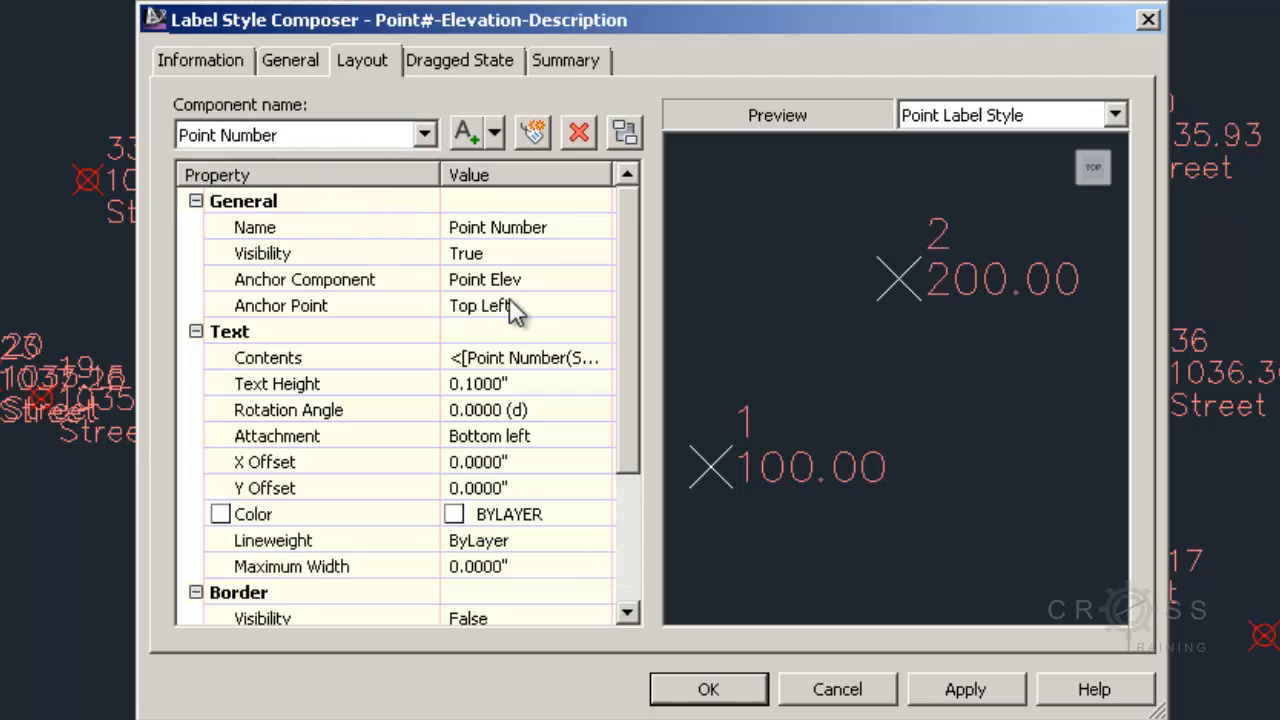
click(523, 256)
click(600, 256)
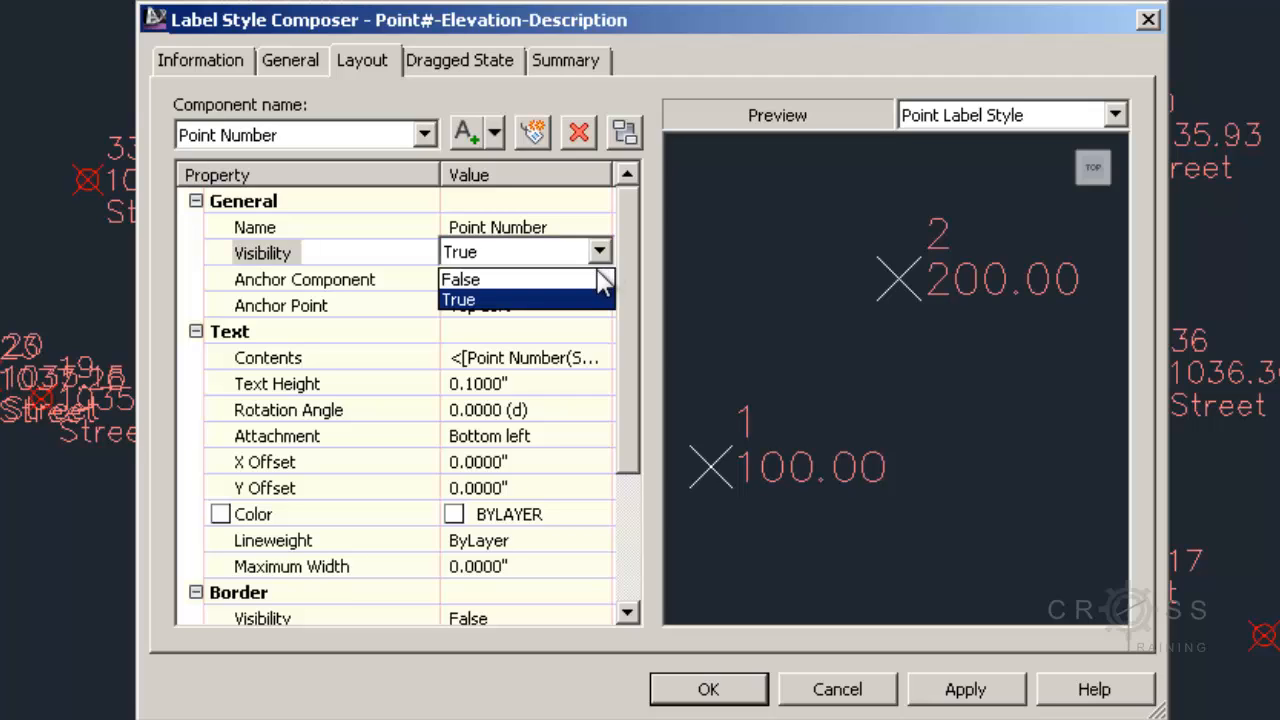
click(596, 278)
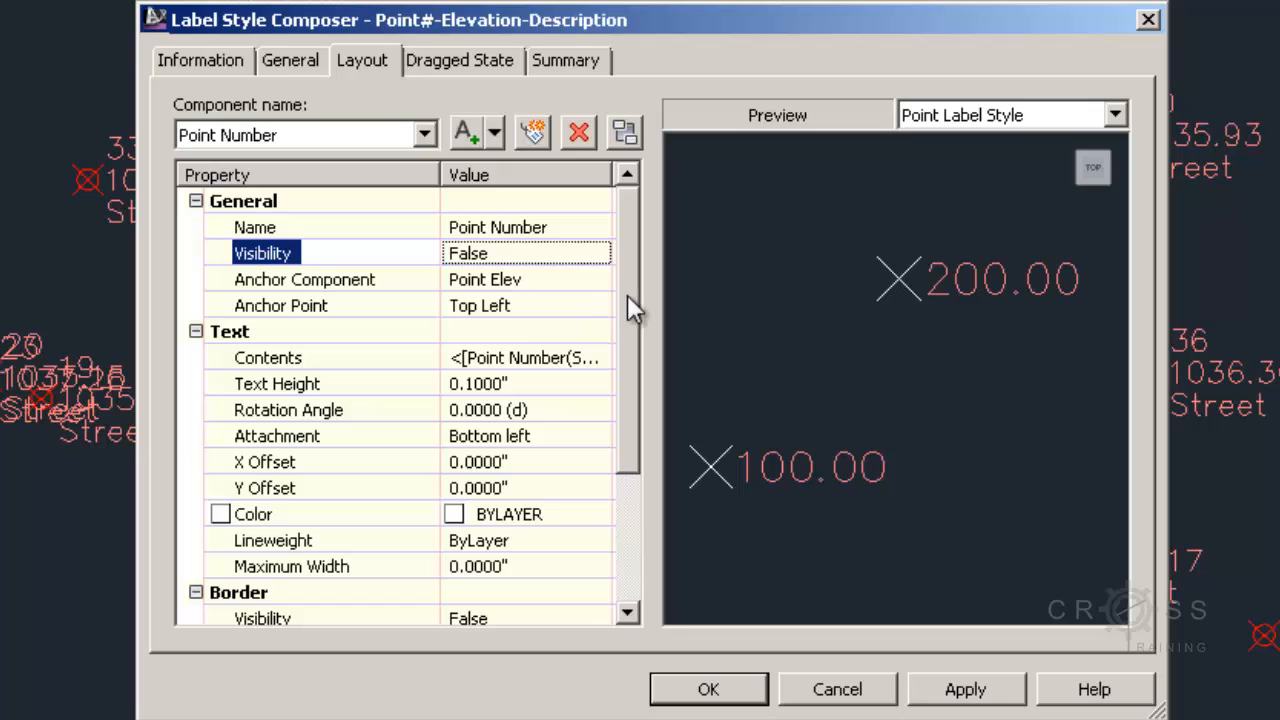
drag(627, 294, 630, 353)
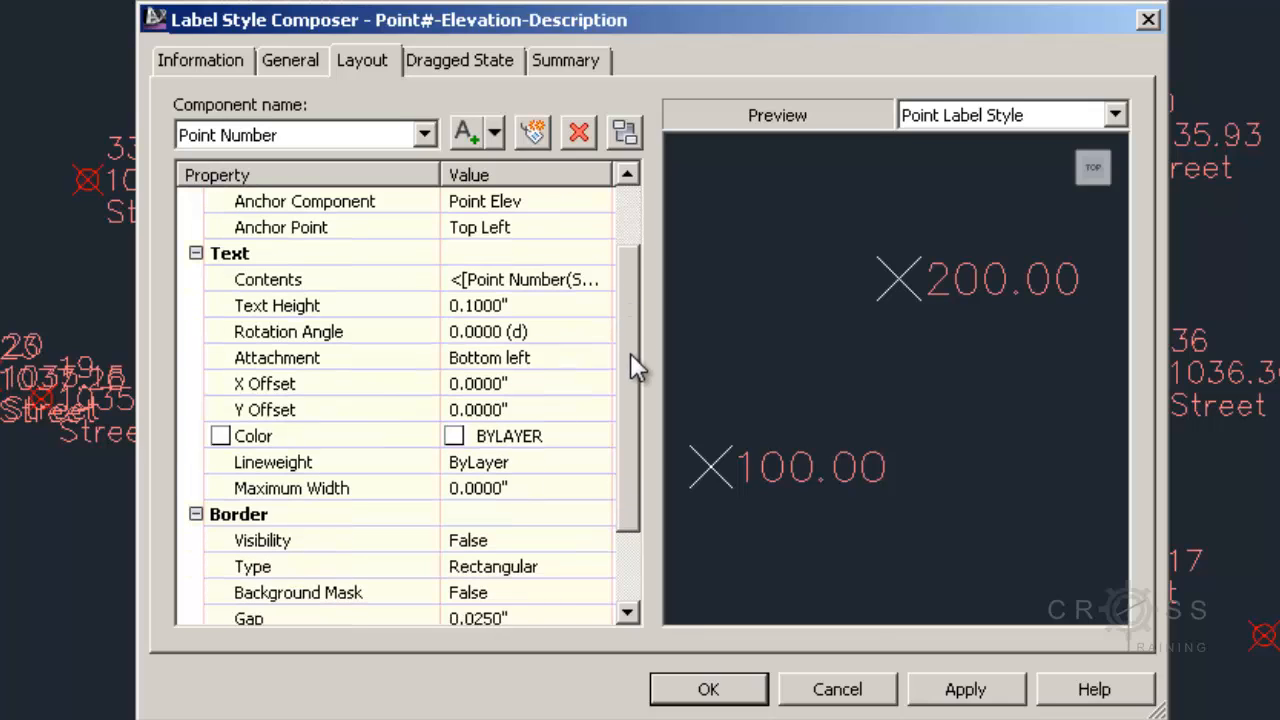
click(966, 692)
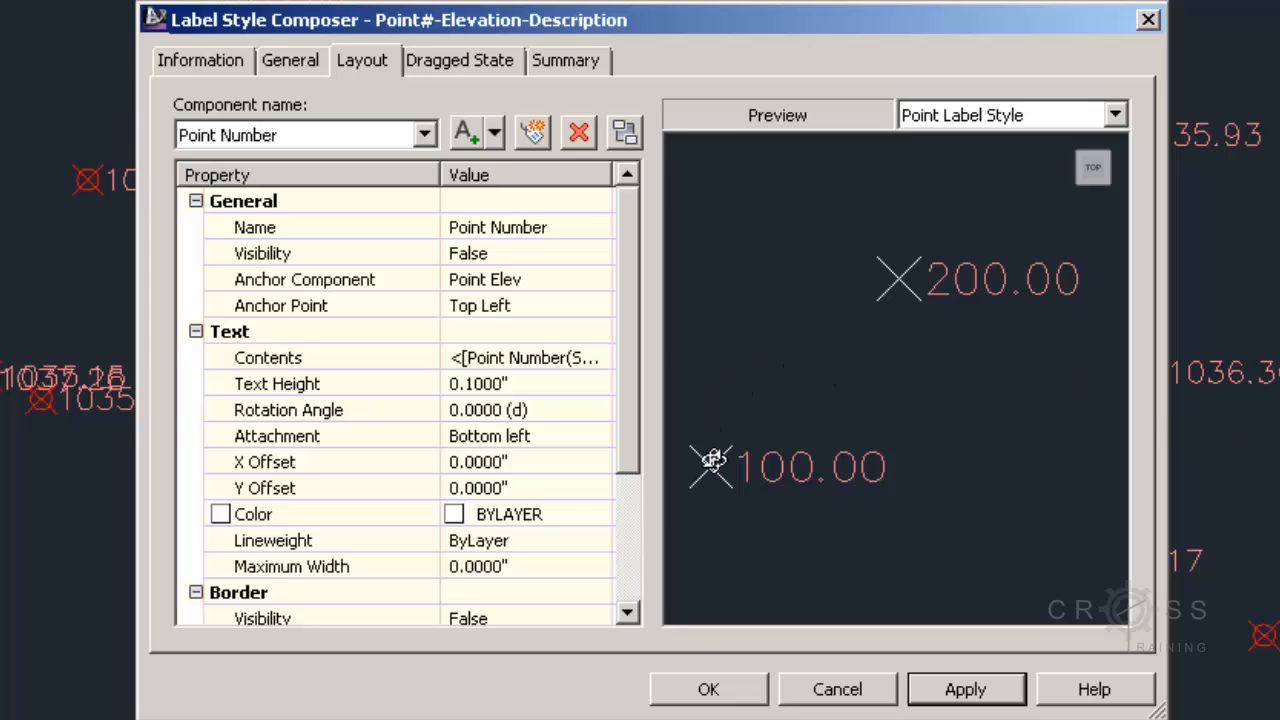
click(728, 693)
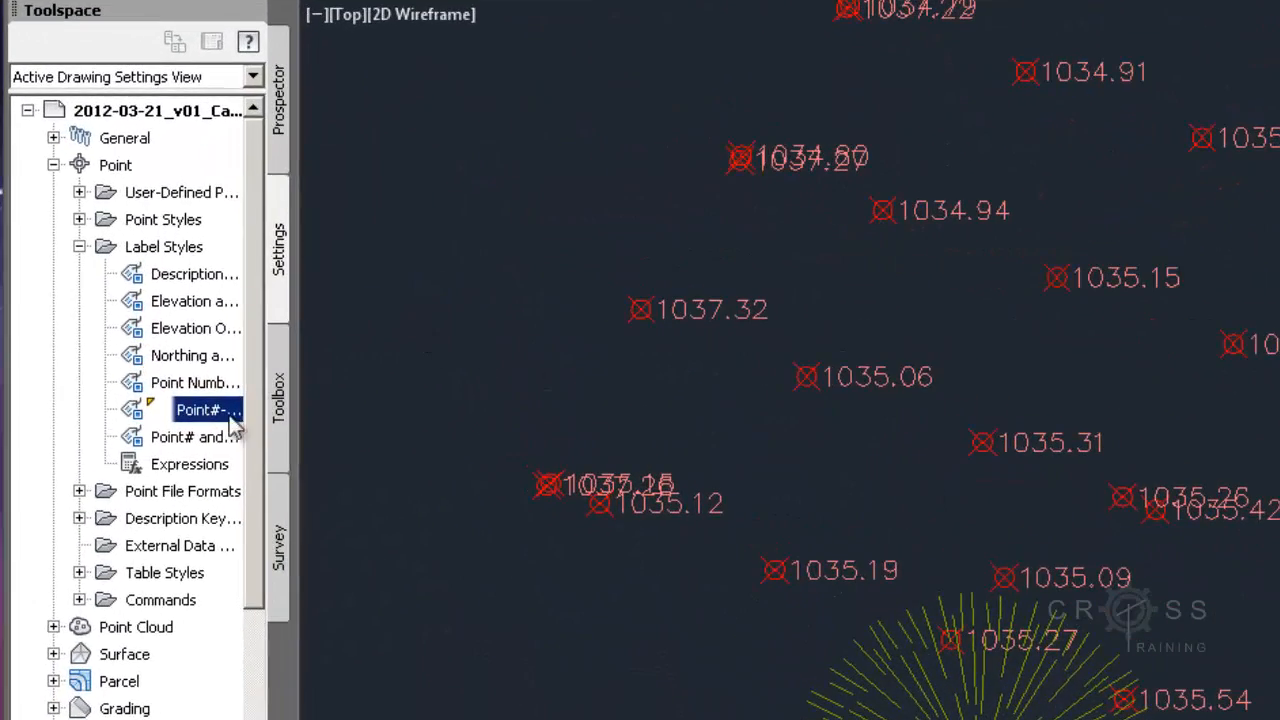
Reopen the Point#-Elevation-Description label style and examine the Point Elev component's layout and the dragged state settings
right_click(232, 420)
click(300, 423)
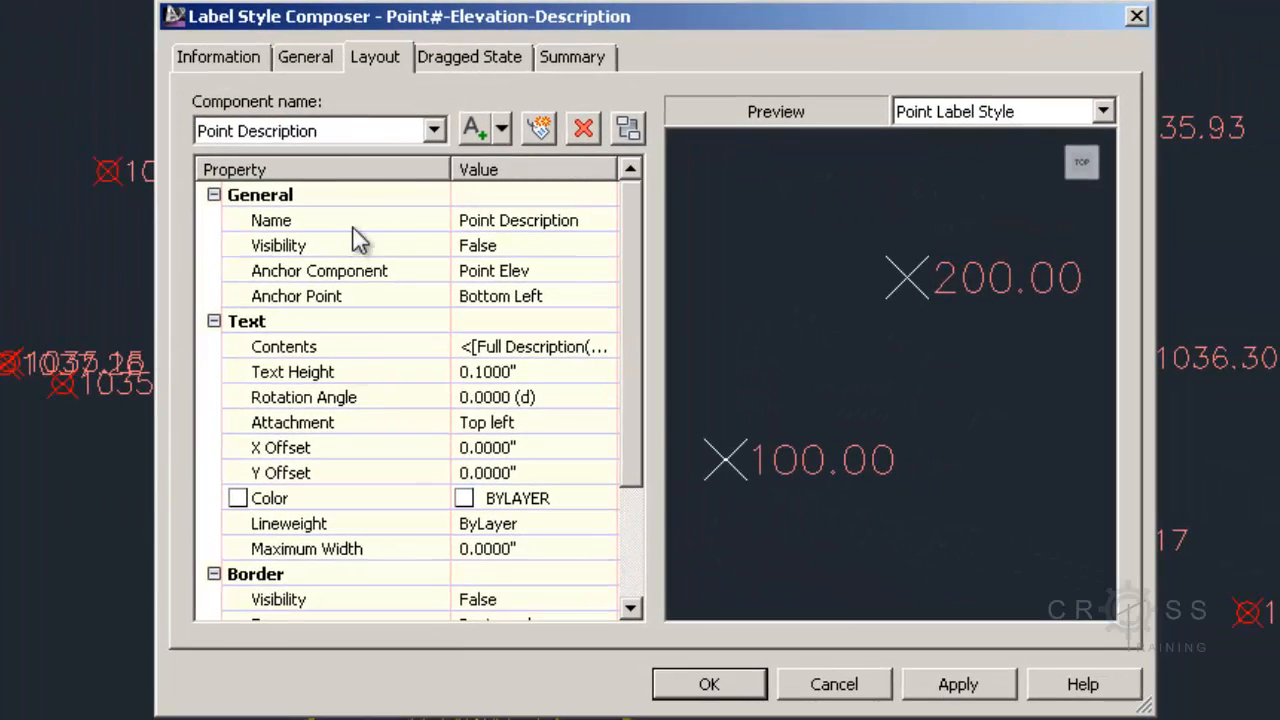
click(437, 130)
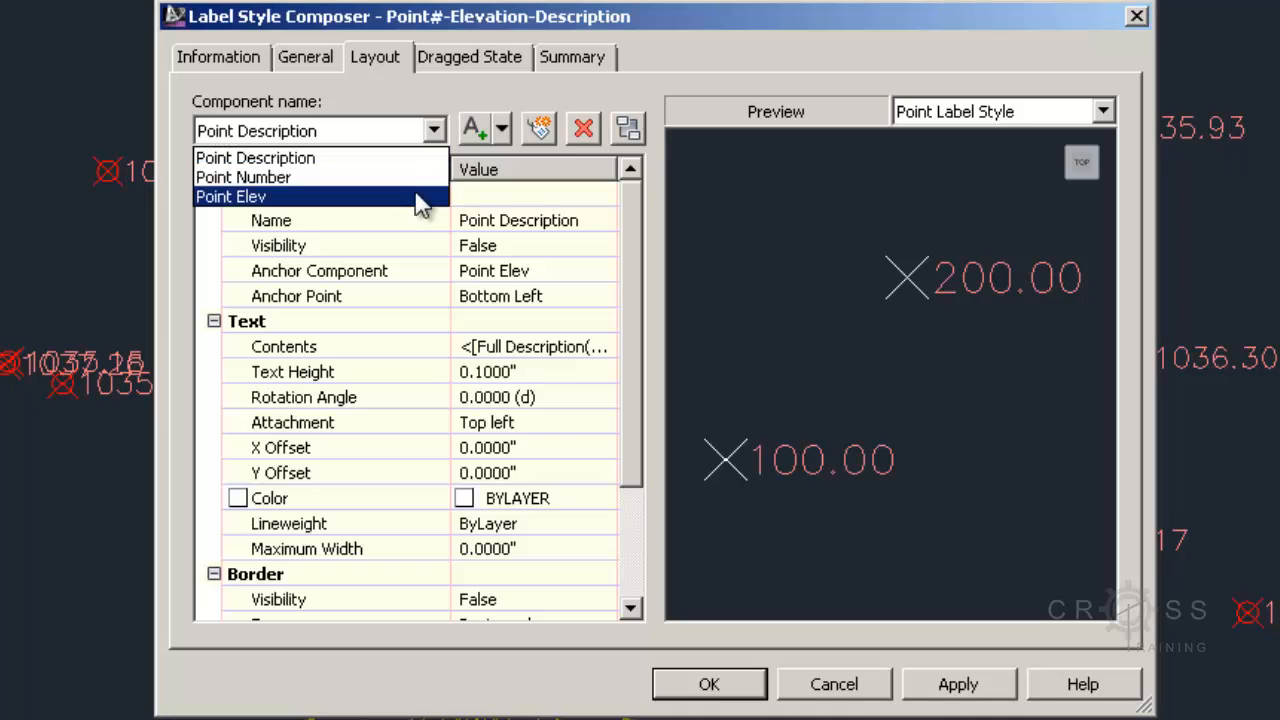
click(415, 197)
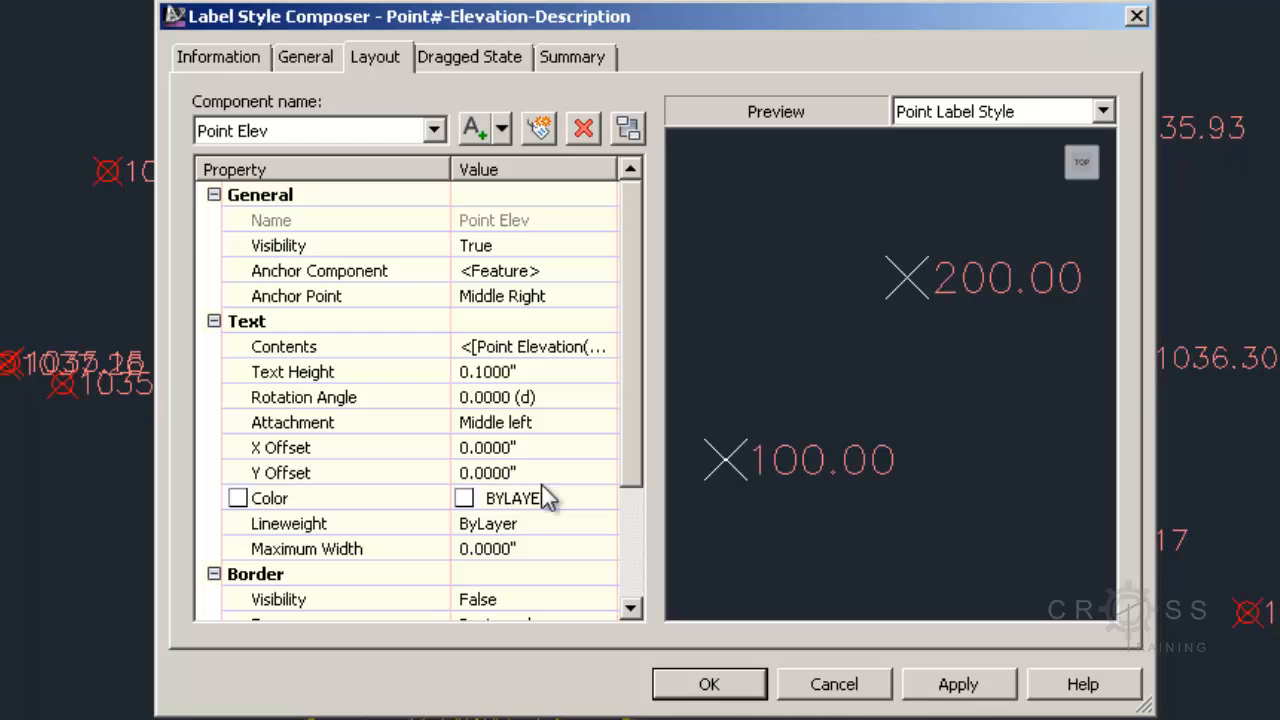
drag(628, 470, 623, 423)
click(471, 57)
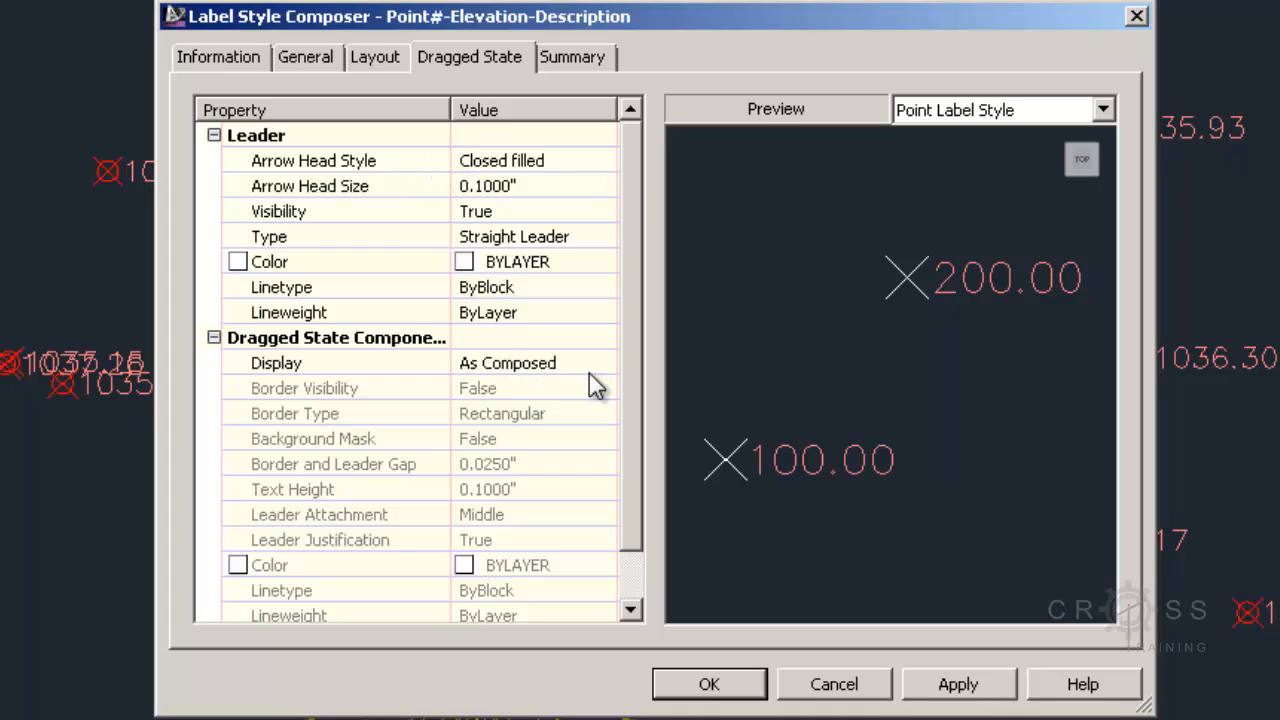
drag(629, 391, 628, 329)
click(726, 685)
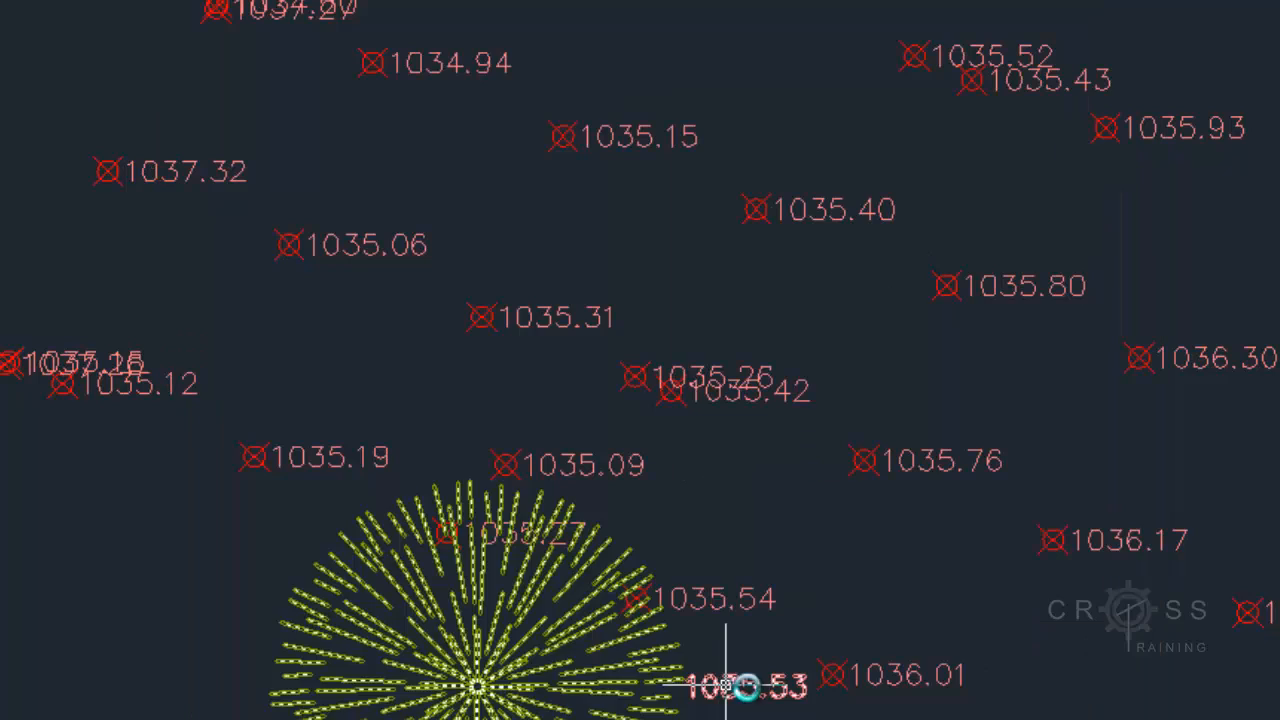
Move the overlapping 1037.86 elevation label about 3.87 units away at 44°, up and to the right of its point, on a leader
mouse_move(1270, 712)
middle_down()
mouse_move(1230, 688)
mouse_move(1209, 538)
middle_up()
scroll(1270, 700, up, 6)
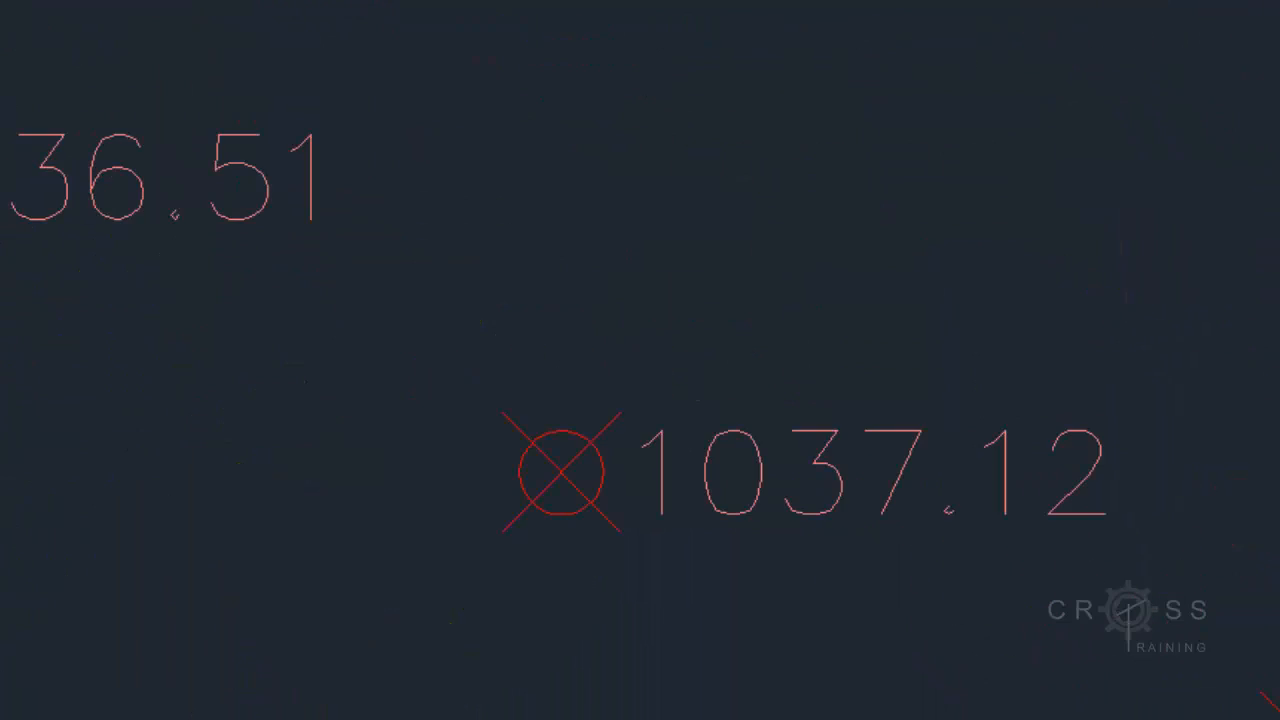
middle_drag(1270, 700, 1114, 520)
scroll(1229, 563, up, 4)
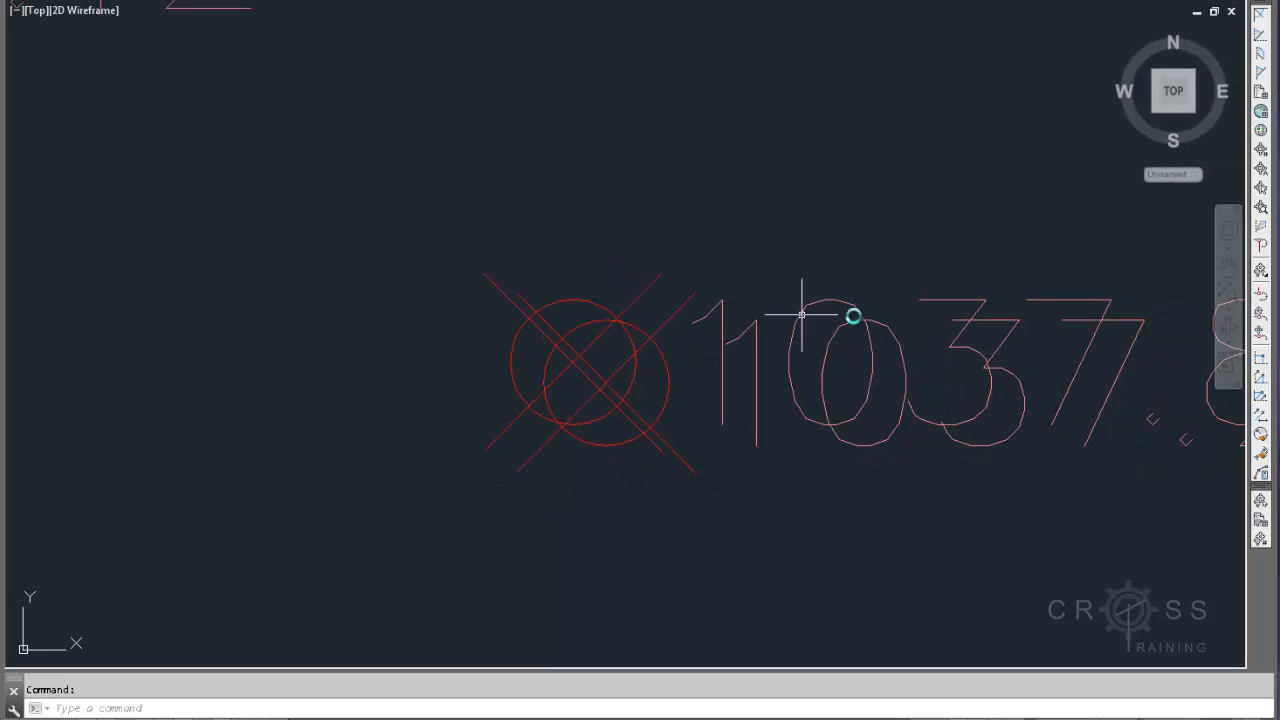
scroll(801, 314, down, 3)
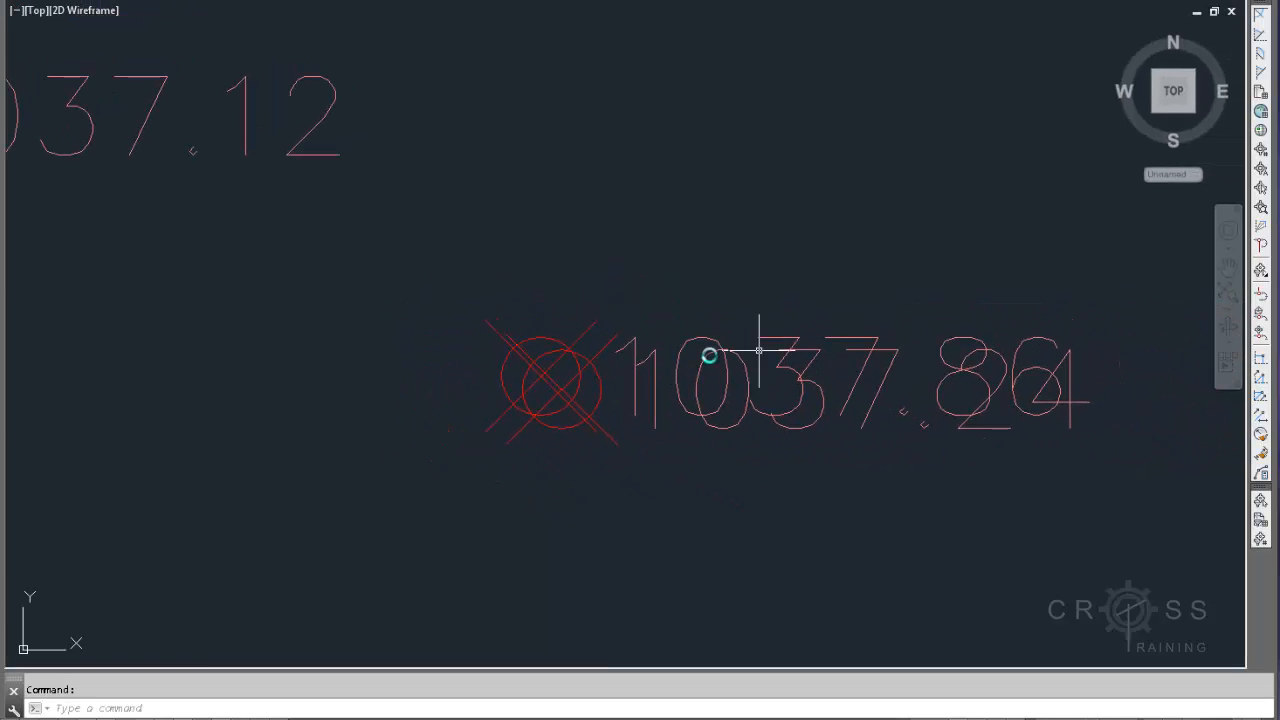
click(556, 340)
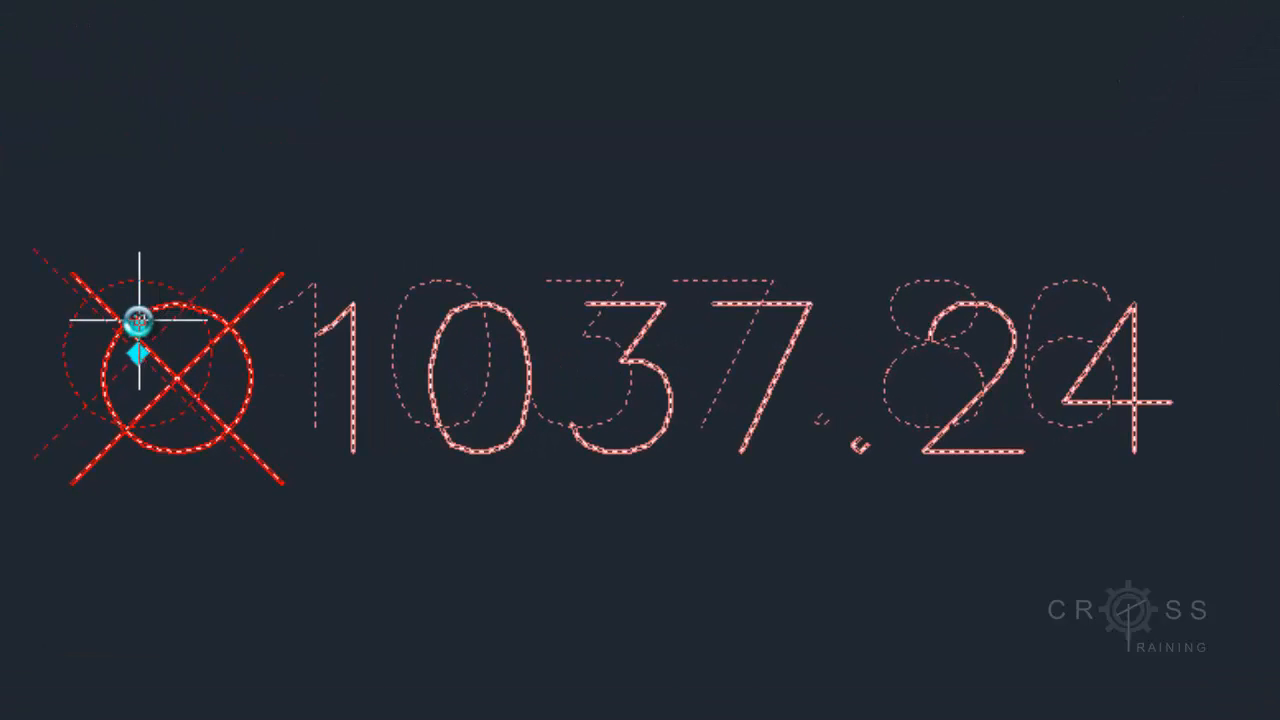
mouse_move(138, 330)
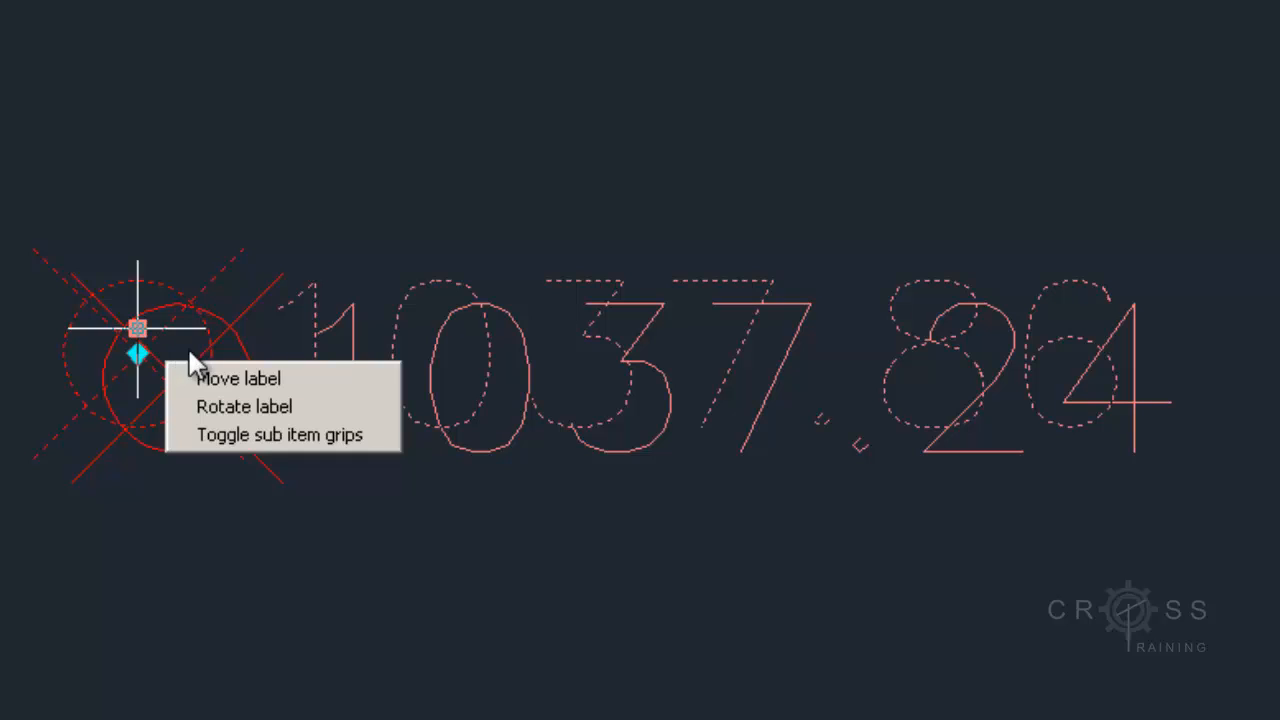
click(299, 380)
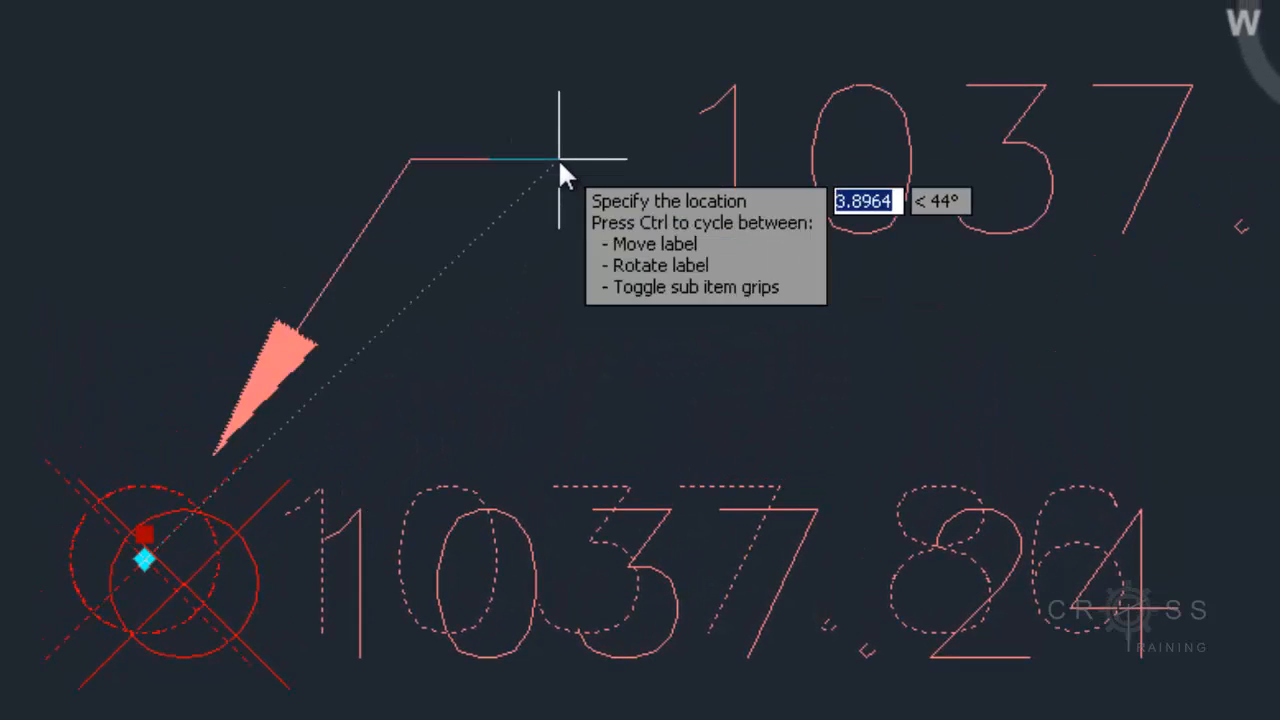
middle_drag(558, 160, 342, 257)
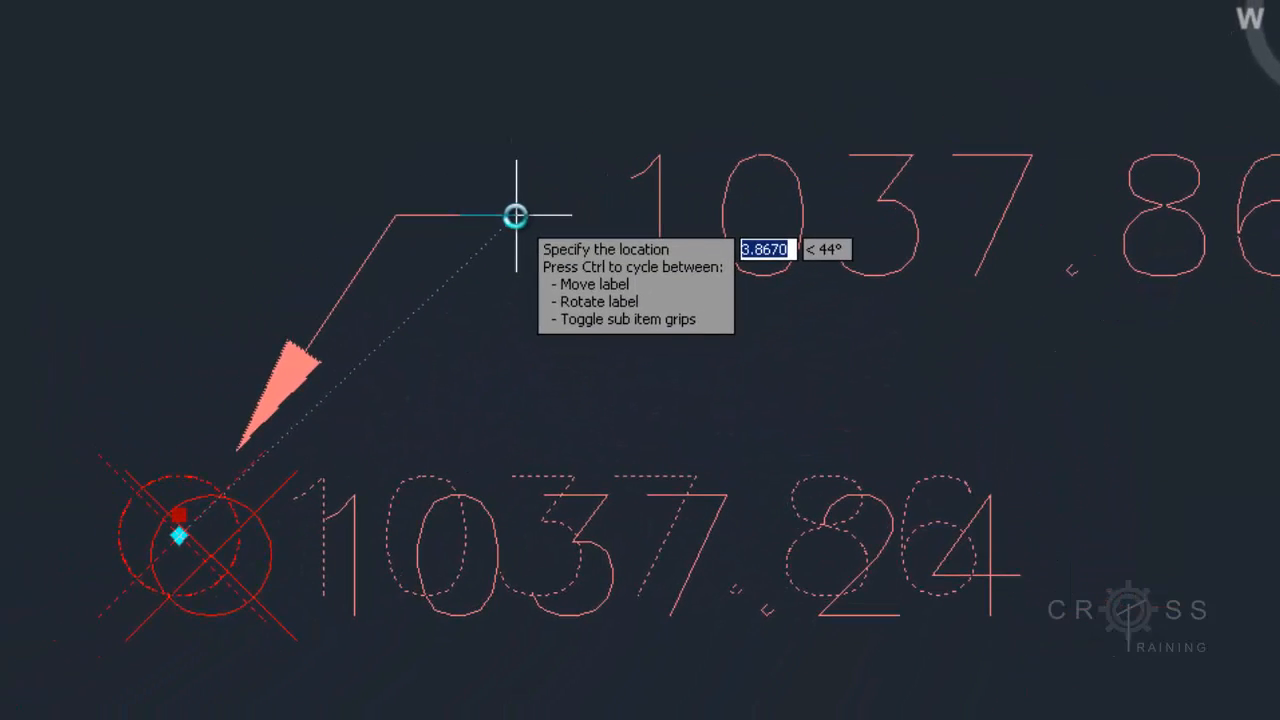
click(515, 215)
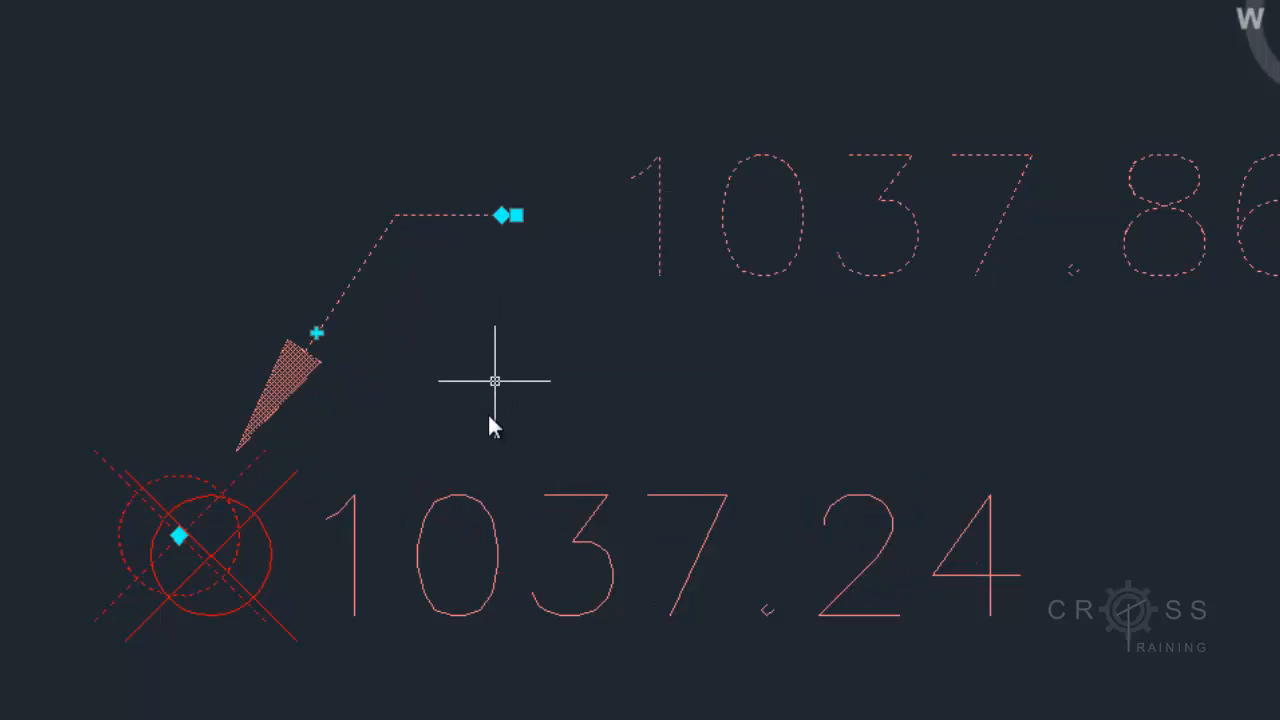
key(Escape)
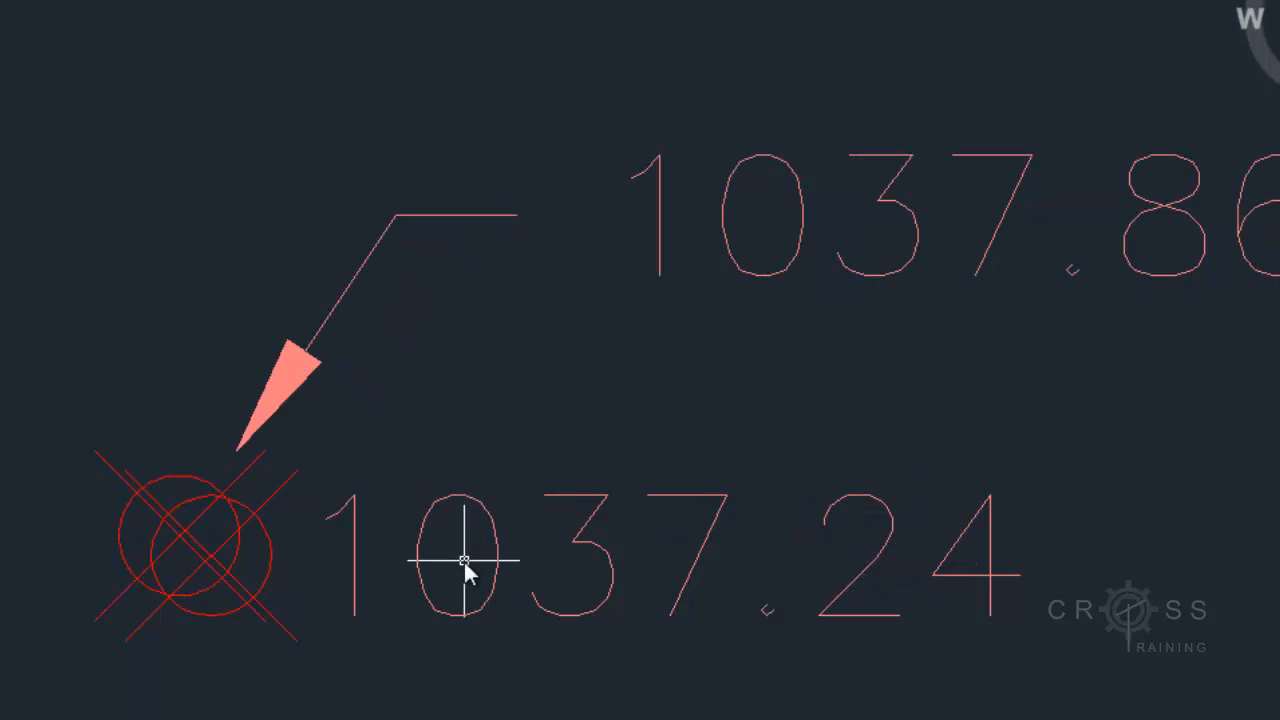
Examine the 1037.86 leader label beside the 1037.24 point up close and in relation to the neighbouring elevation labels
scroll(464, 568, down, 5)
scroll(464, 568, down, 2)
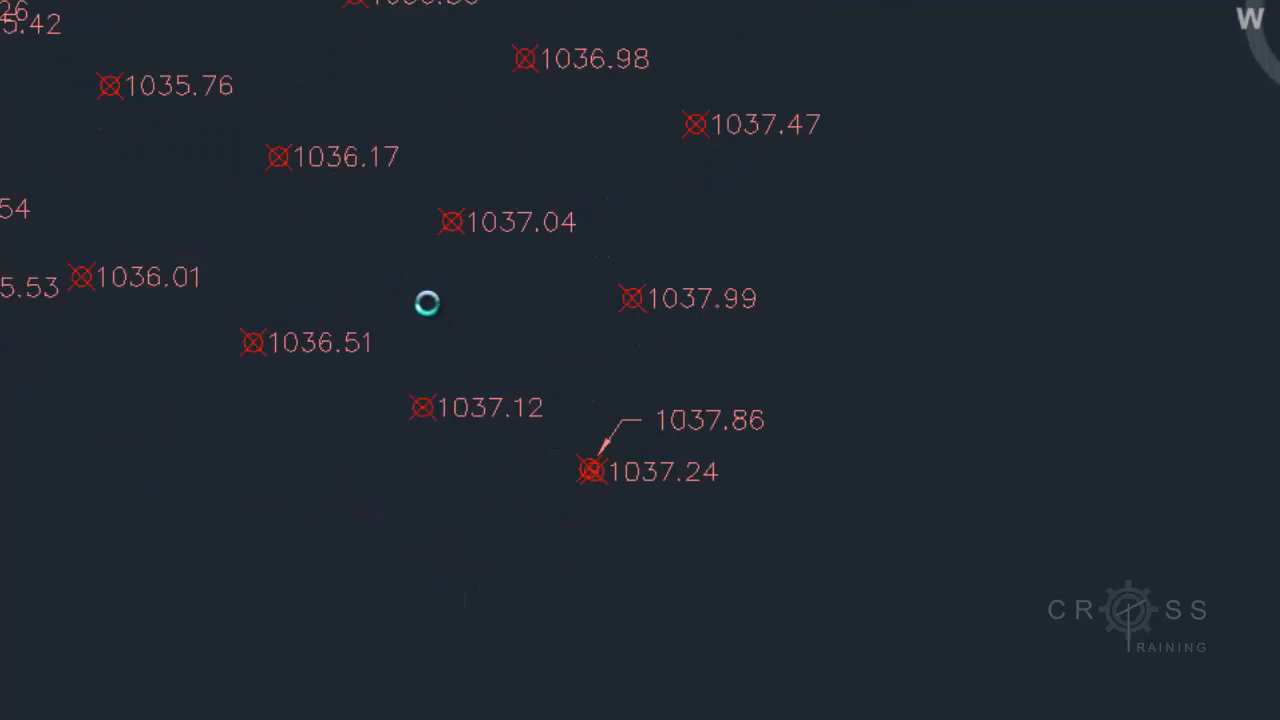
scroll(581, 438, up, 8)
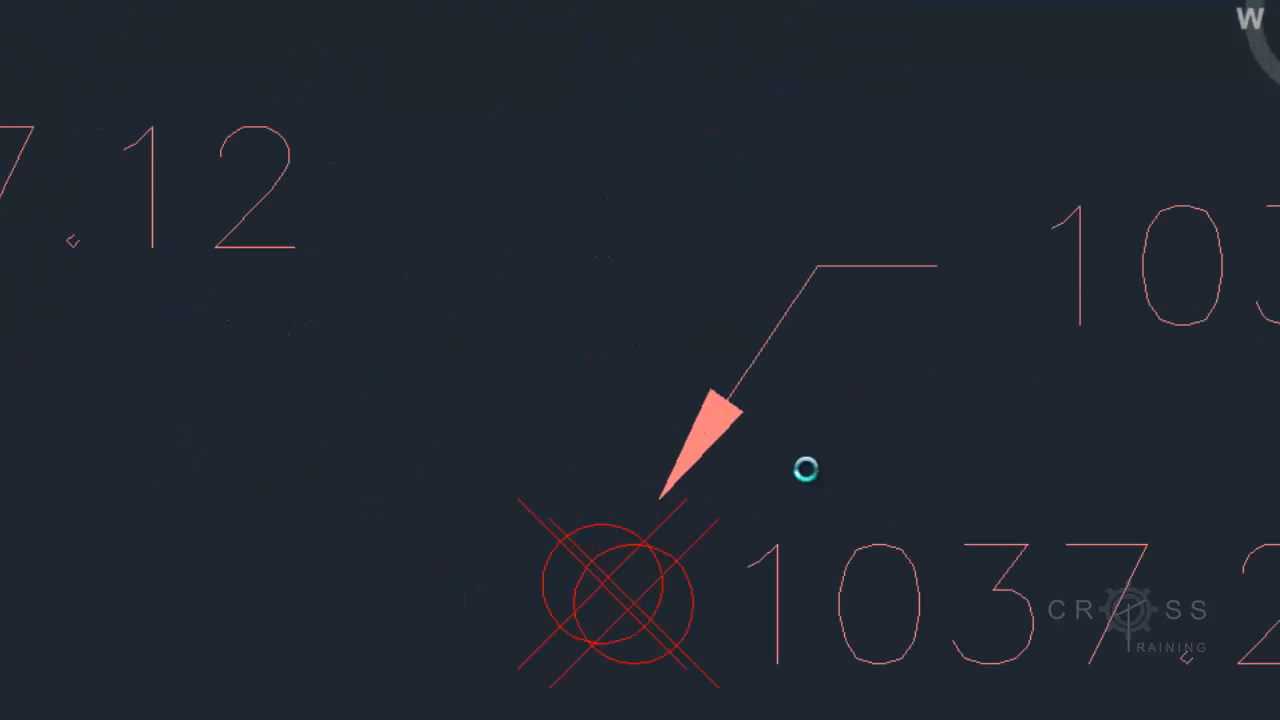
middle_drag(806, 466, 548, 403)
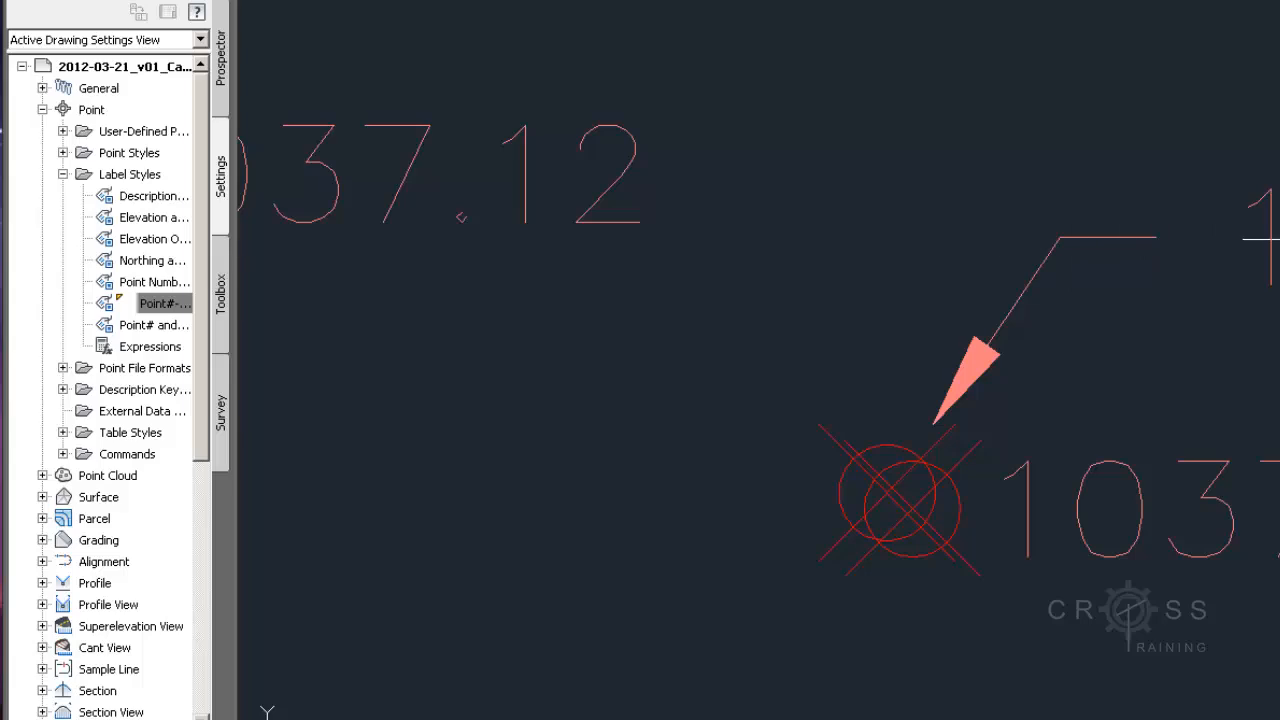
scroll(1158, 277, down, 5)
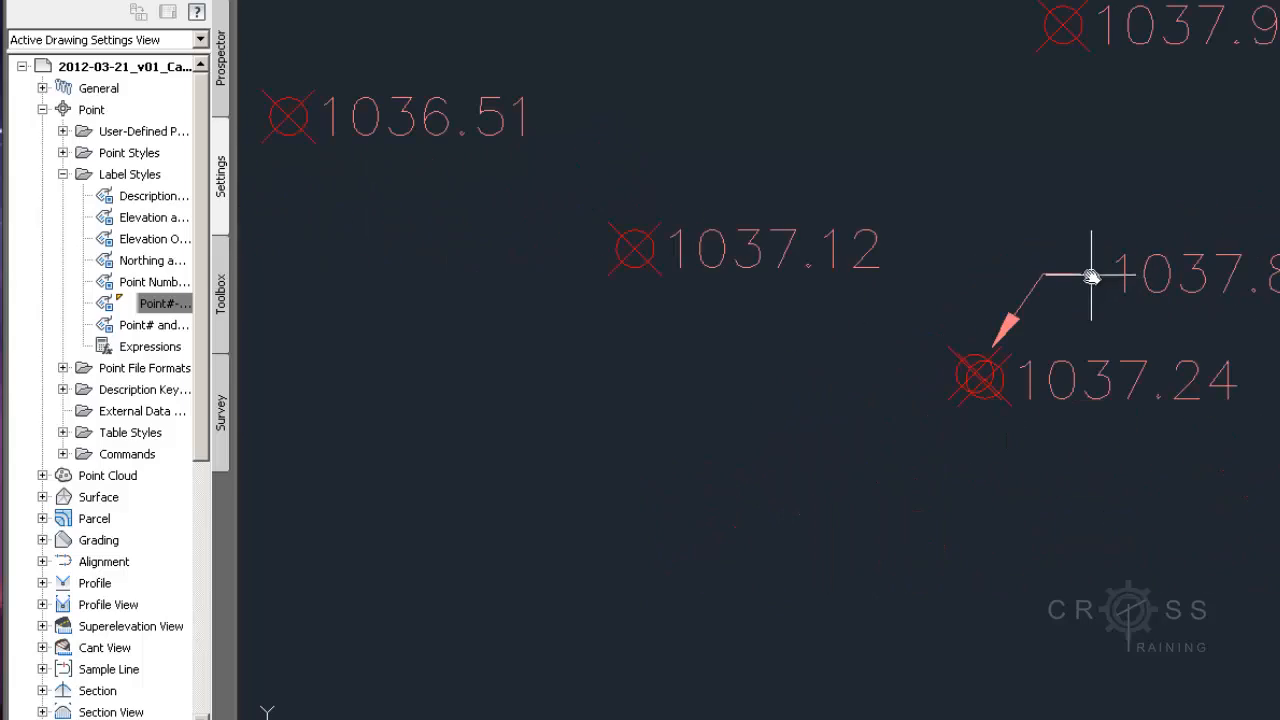
middle_drag(1091, 277, 1234, 320)
Review the elevation labels and their leaders across the whole point field, including around the tree symbol, for legibility and overlaps
scroll(1229, 329, down, 6)
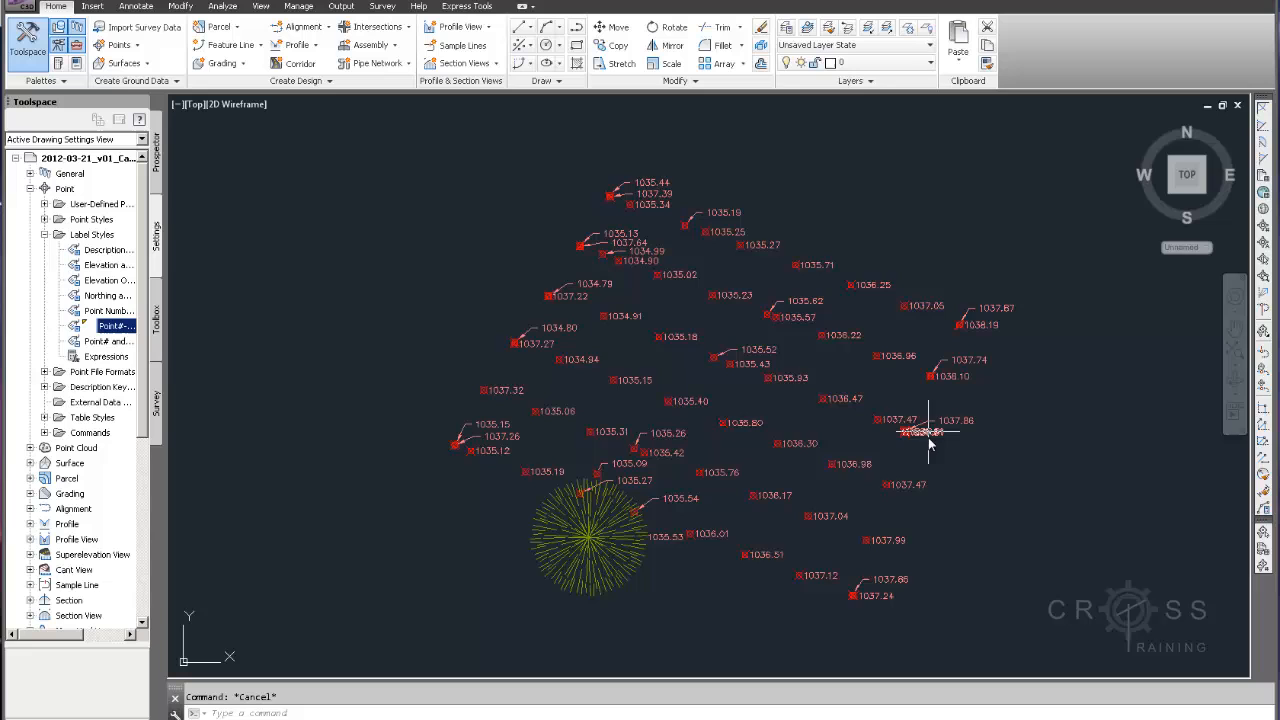
mouse_move(904, 470)
middle_down()
mouse_move(934, 394)
mouse_move(971, 367)
middle_up()
scroll(968, 470, up, 6)
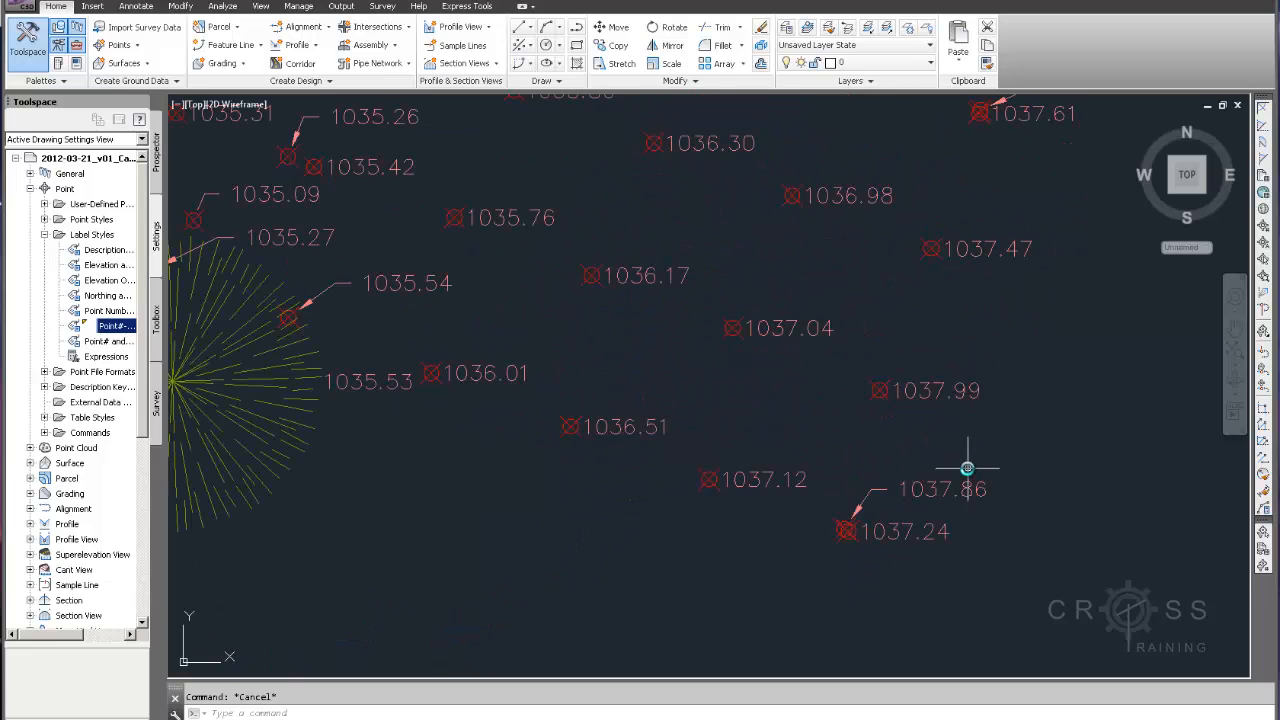
scroll(968, 467, down, 4)
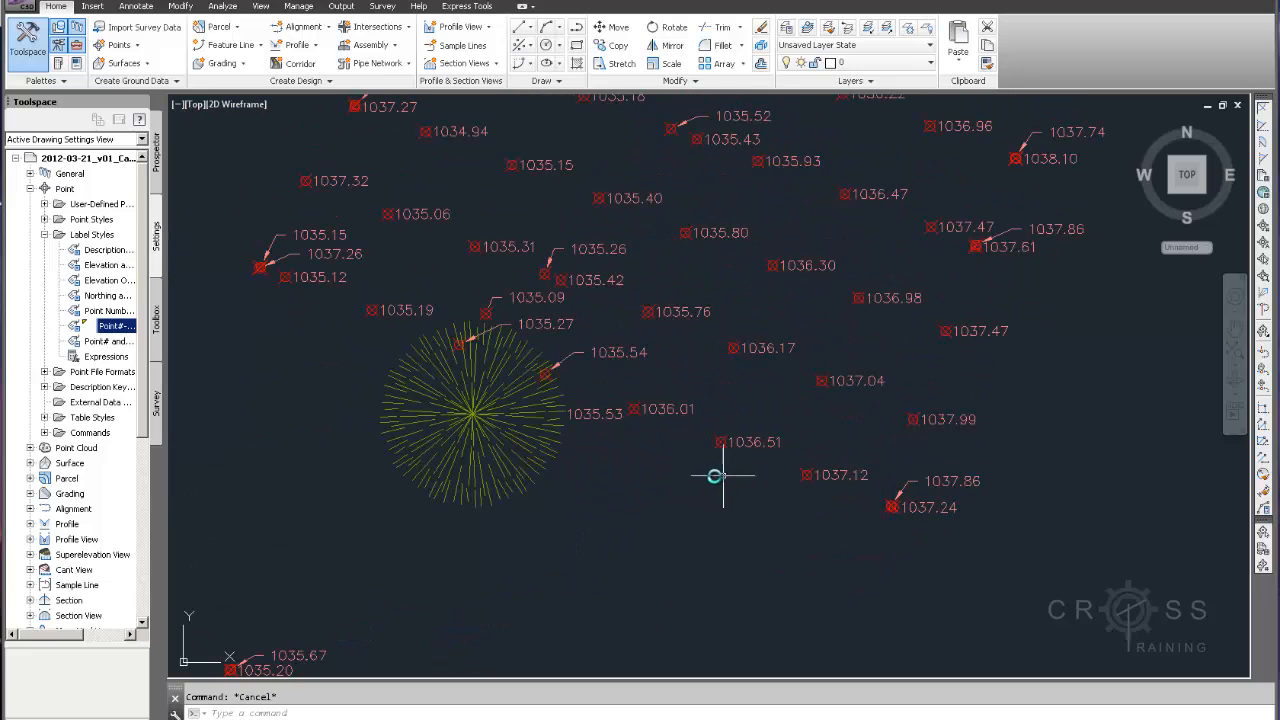
mouse_move(720, 476)
middle_down()
mouse_move(866, 451)
mouse_move(1003, 406)
middle_up()
middle_drag(792, 478, 958, 388)
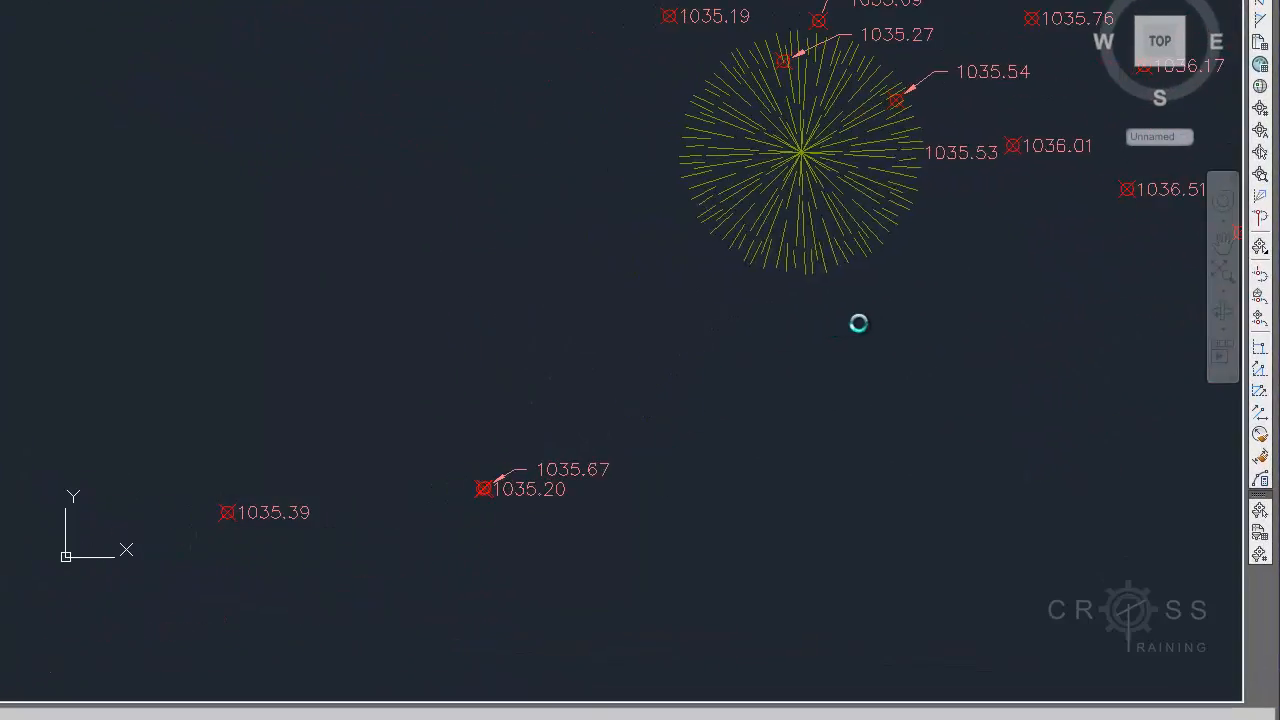
middle_drag(859, 324, 632, 394)
mouse_move(874, 289)
middle_down()
mouse_move(680, 451)
mouse_move(686, 476)
mouse_move(723, 437)
mouse_move(709, 489)
middle_up()
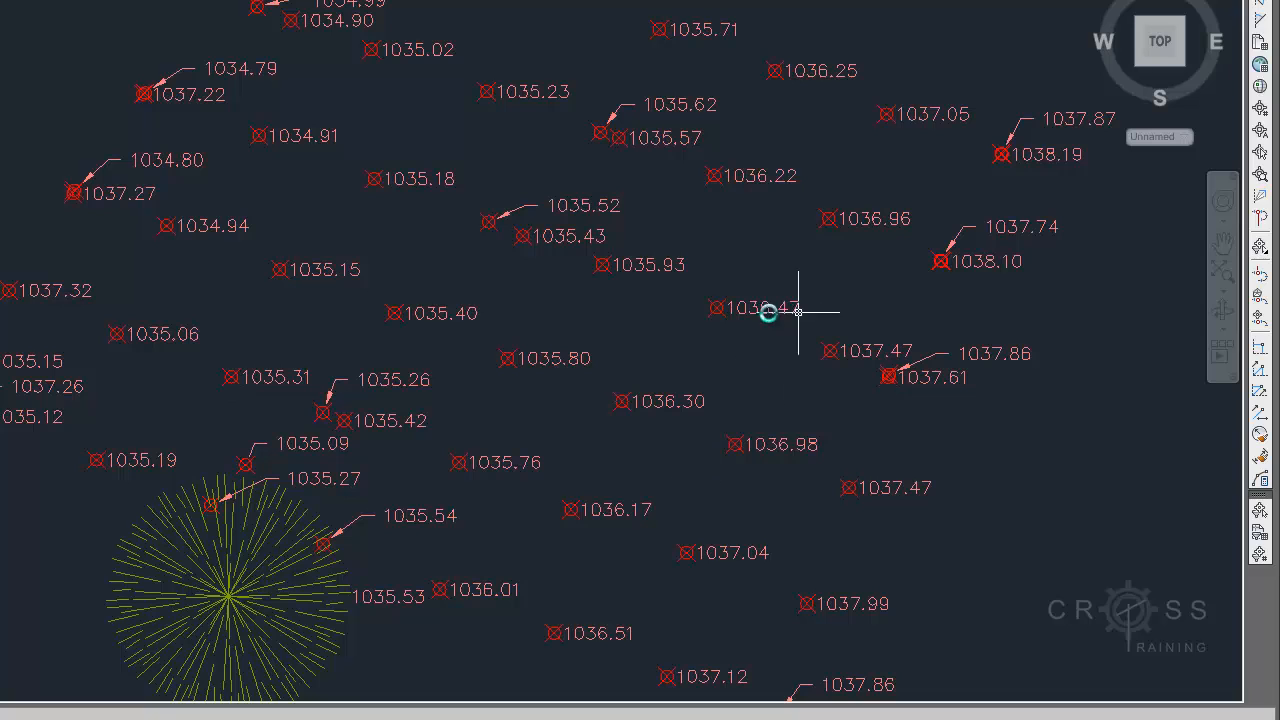